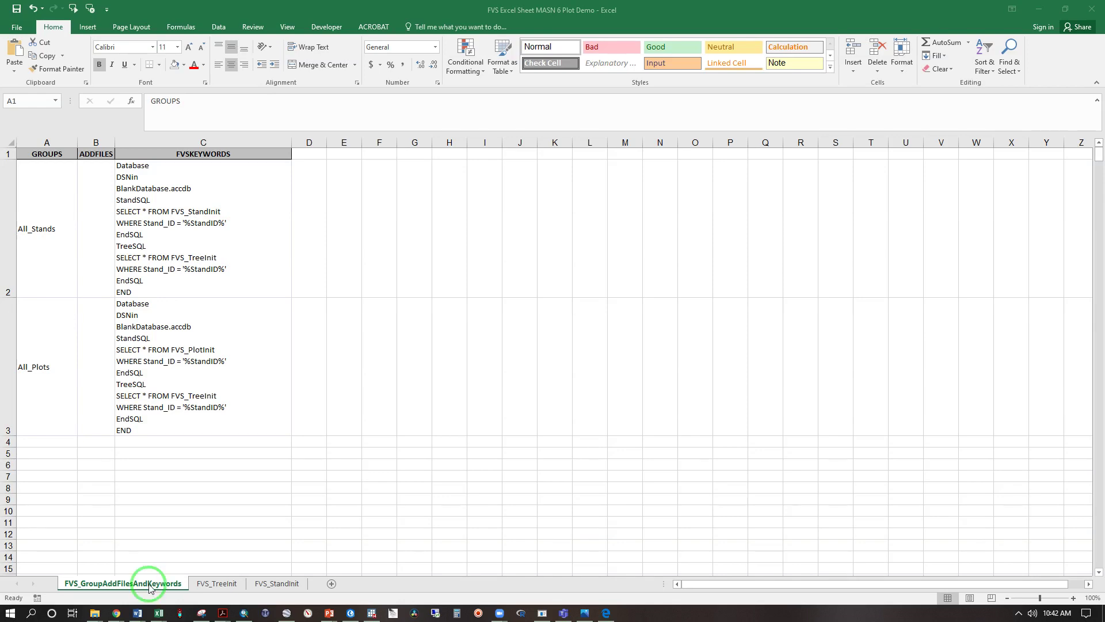
Look at the FVS_TreeInit and FVS_StandInit sheets, then return to FVS_GroupAddFilesAndKeywords
left_click(219, 583)
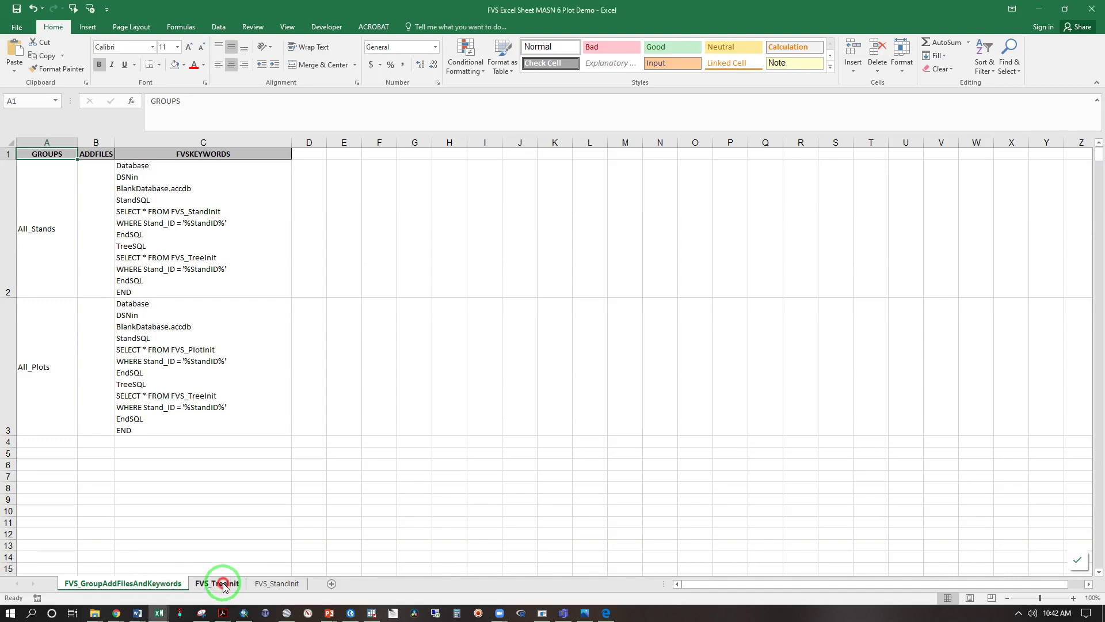
left_click(262, 583)
left_click(157, 585)
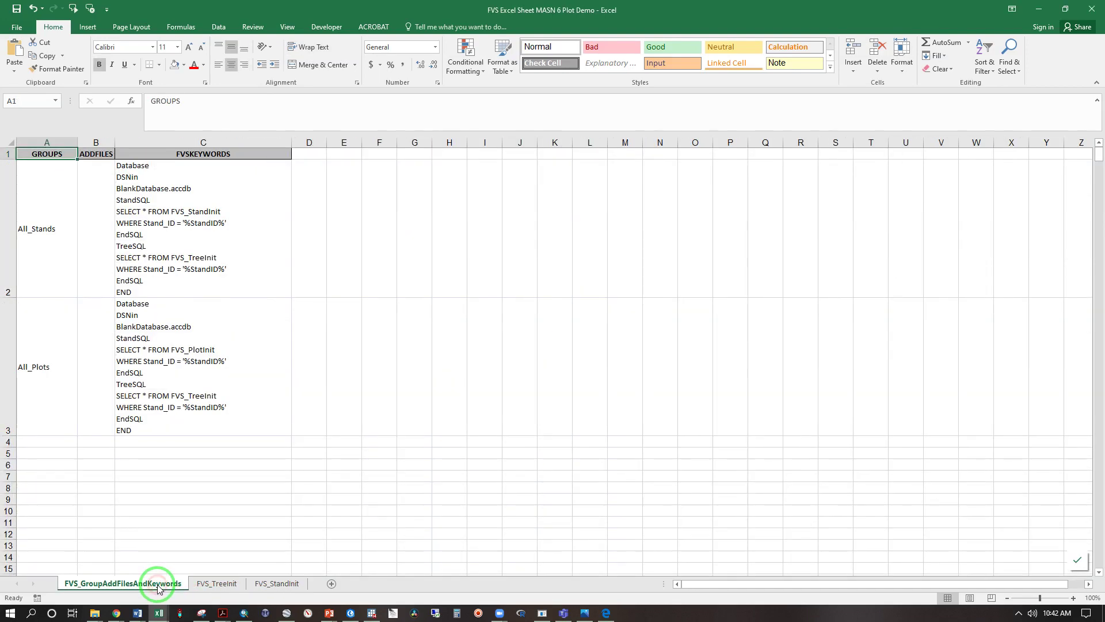
left_click(212, 584)
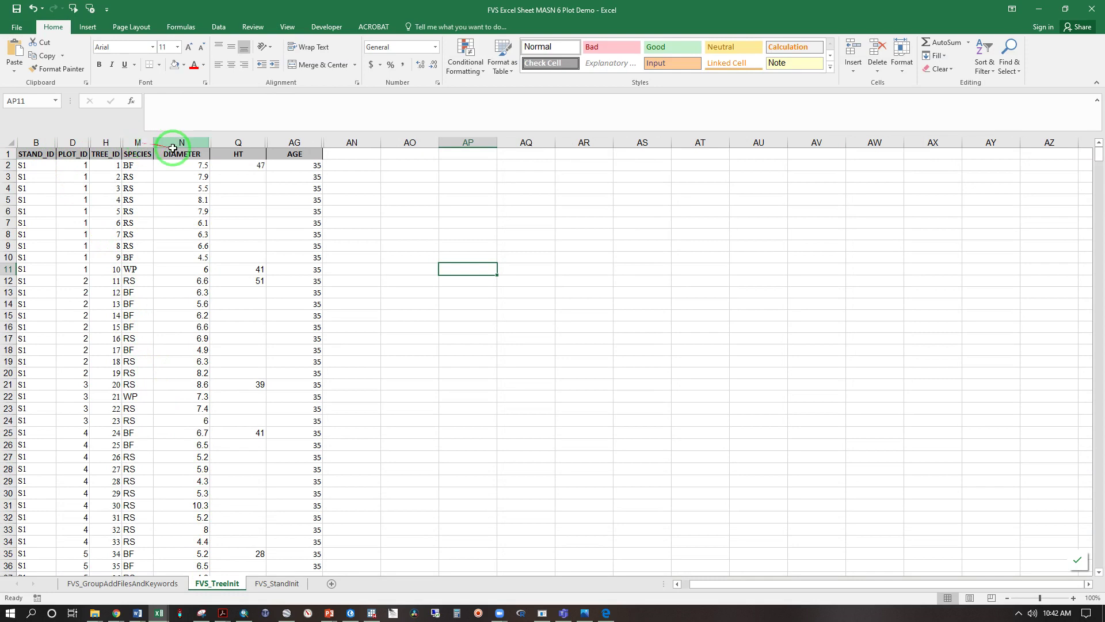
right_click(210, 145)
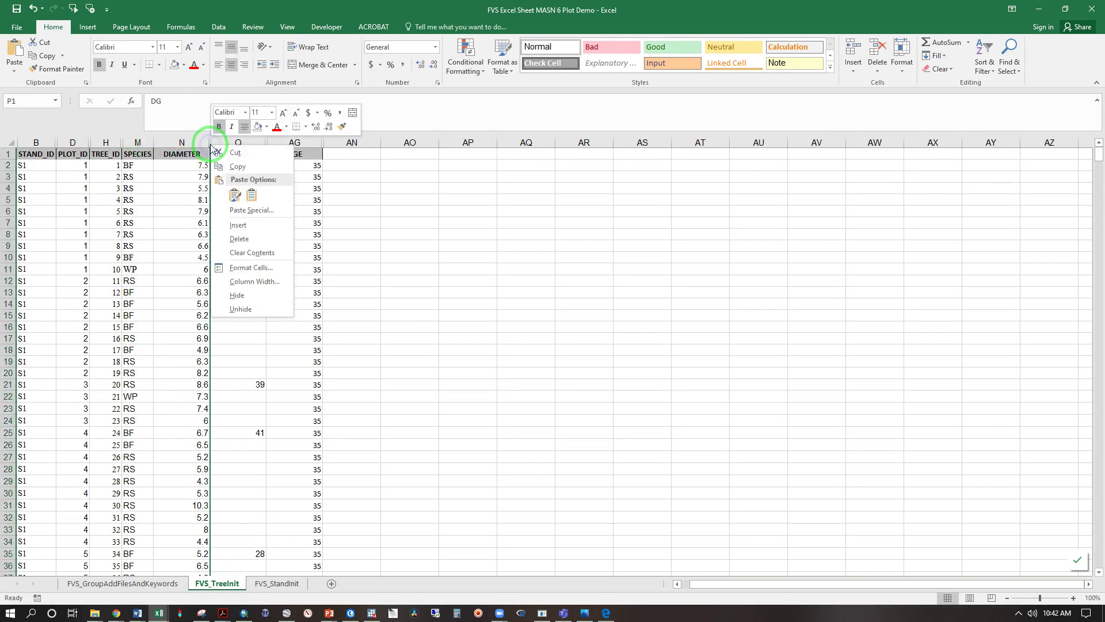
left_click(244, 309)
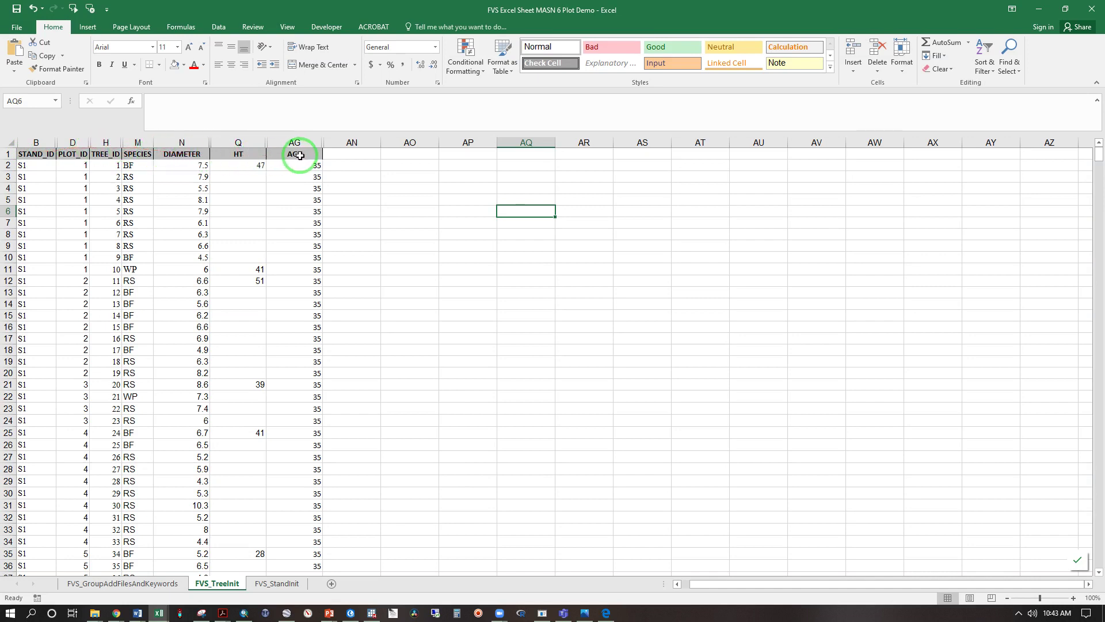
scroll(30, 196, "down", 6)
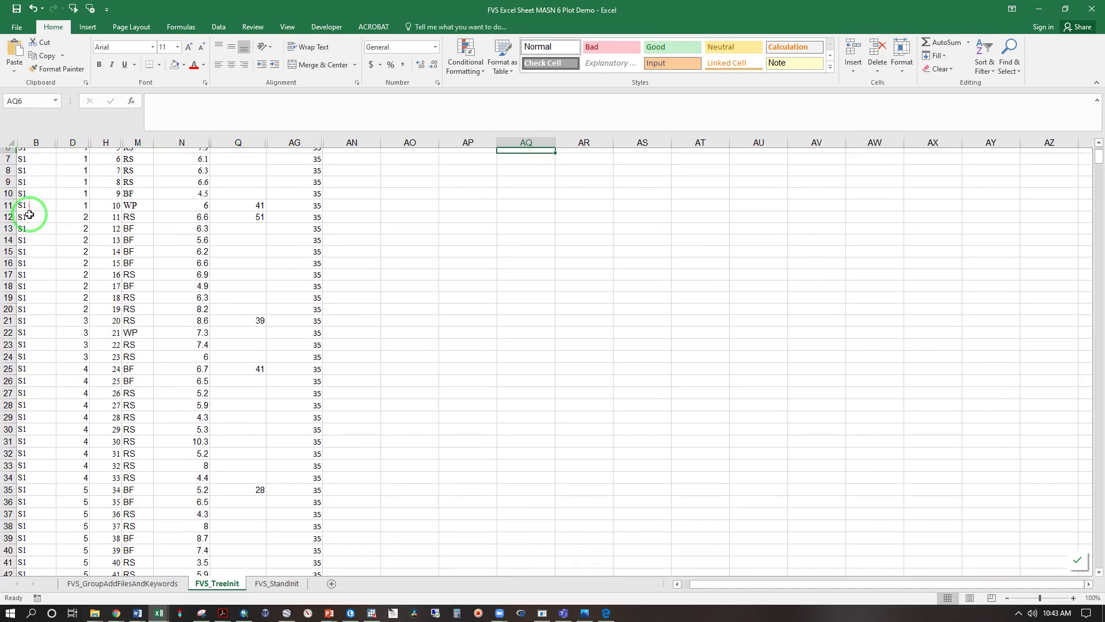
scroll(49, 327, "up", 6)
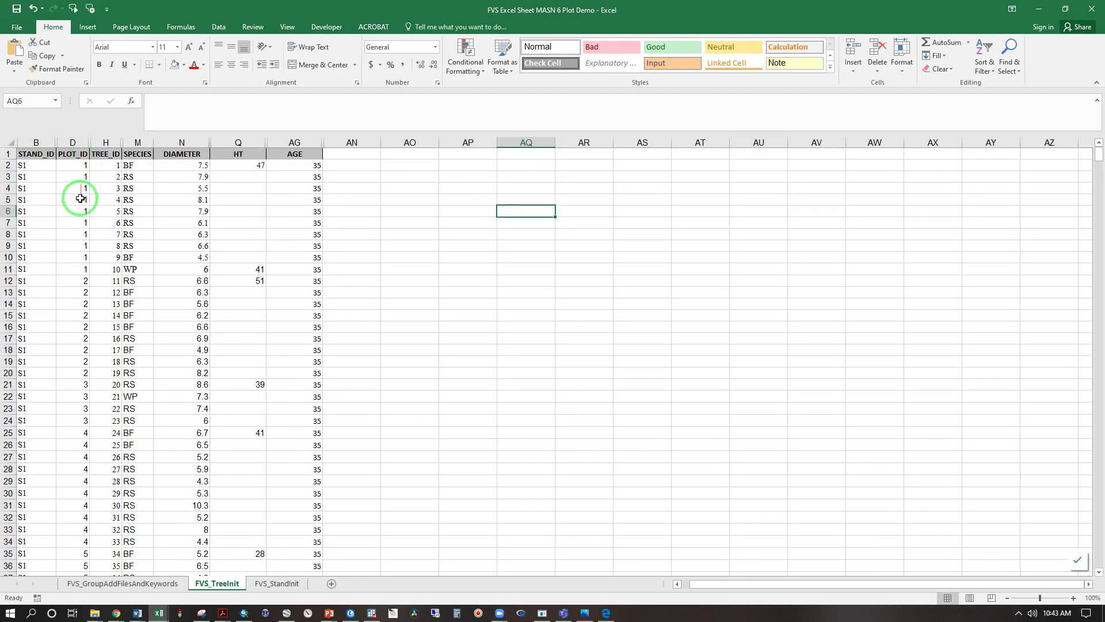
scroll(75, 300, "down", 3)
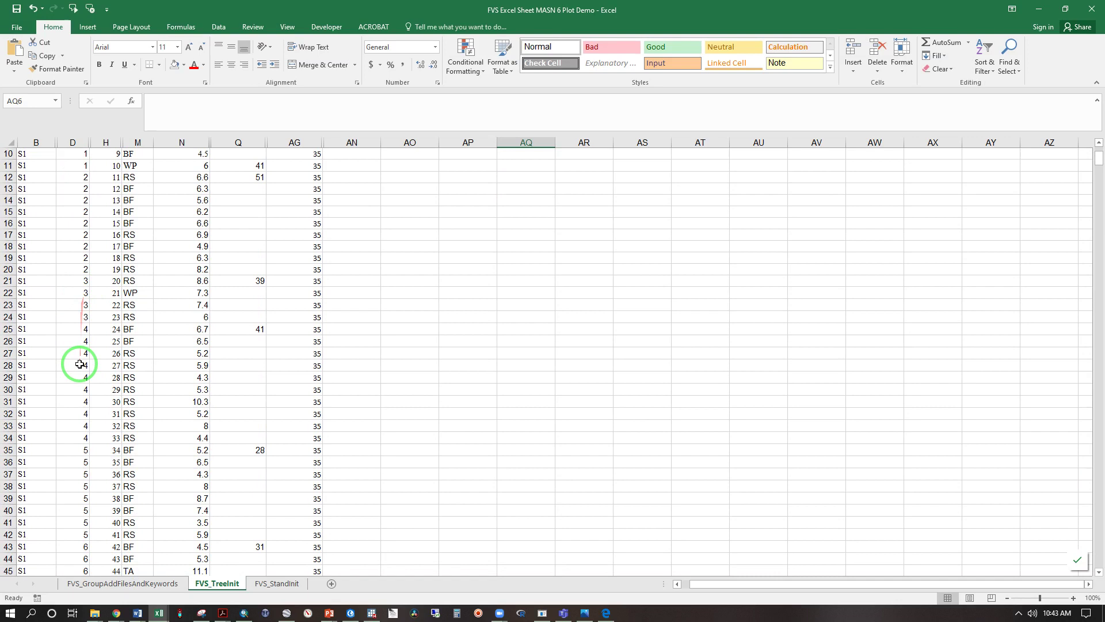
scroll(80, 365, "down", 1)
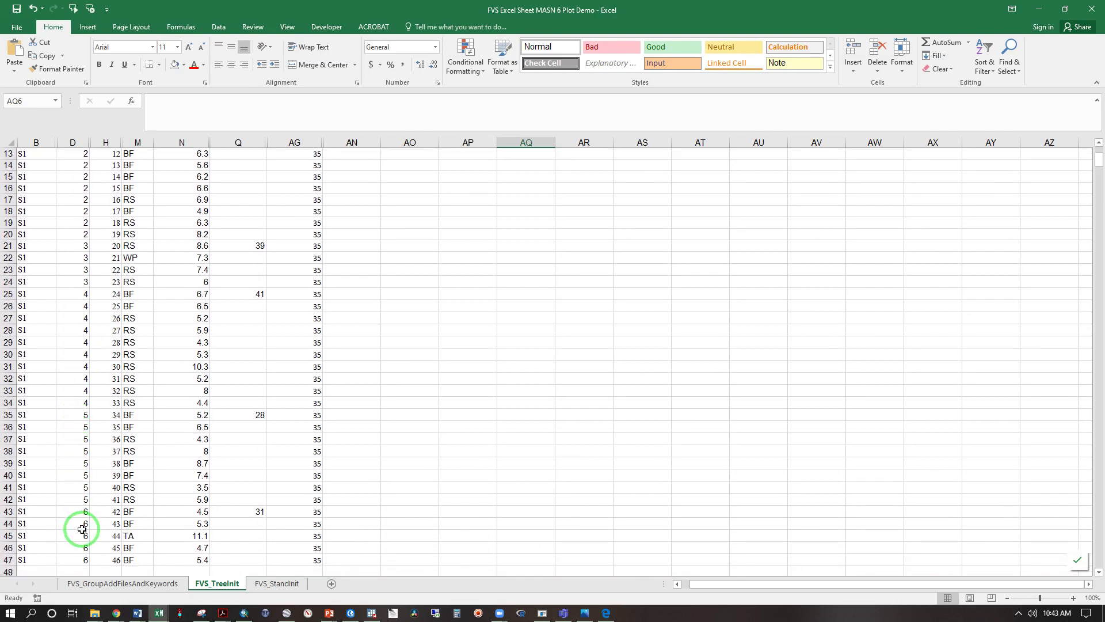
scroll(82, 528, "up", 4)
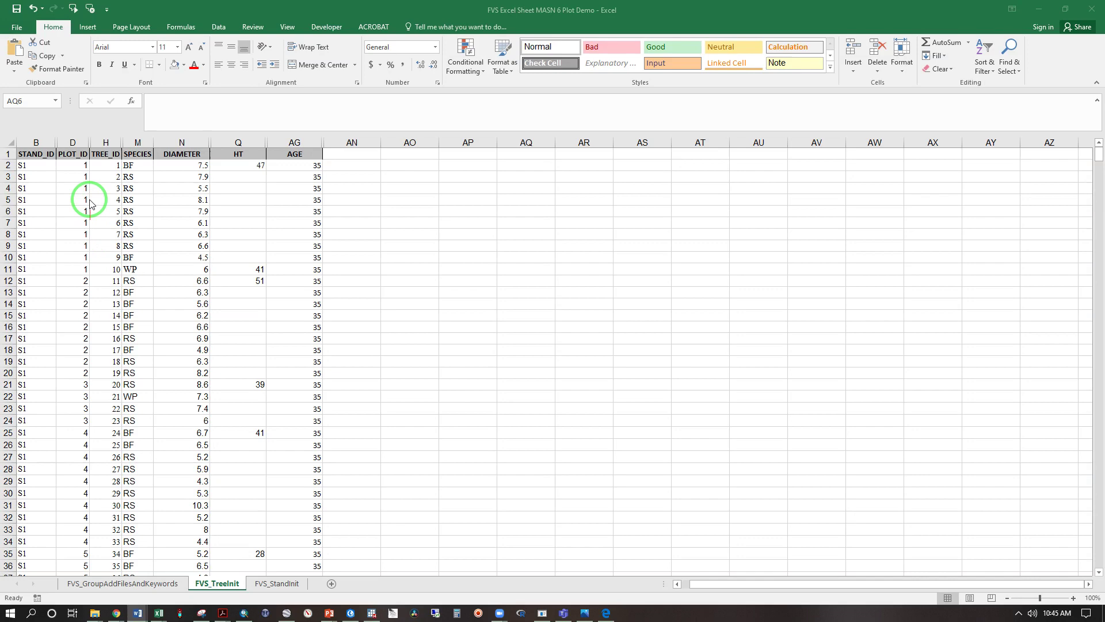
scroll(73, 246, "down", 4)
scroll(62, 313, "down", 1)
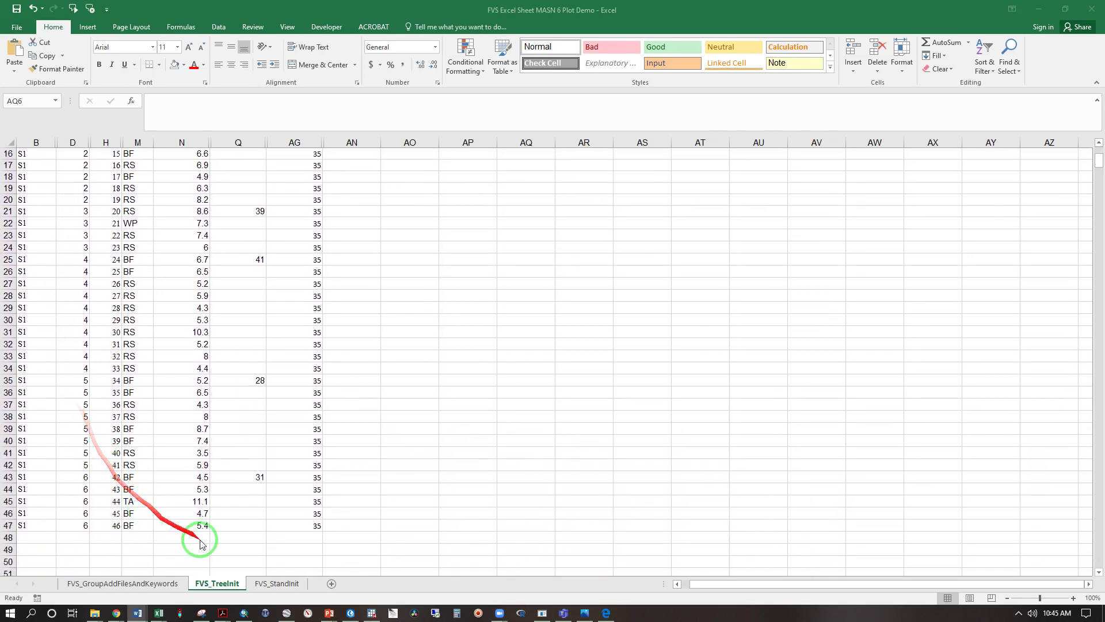
Compare the FVS_TreeInit tree data with FVS_StandInit, ending on stand S1's record
left_click(275, 583)
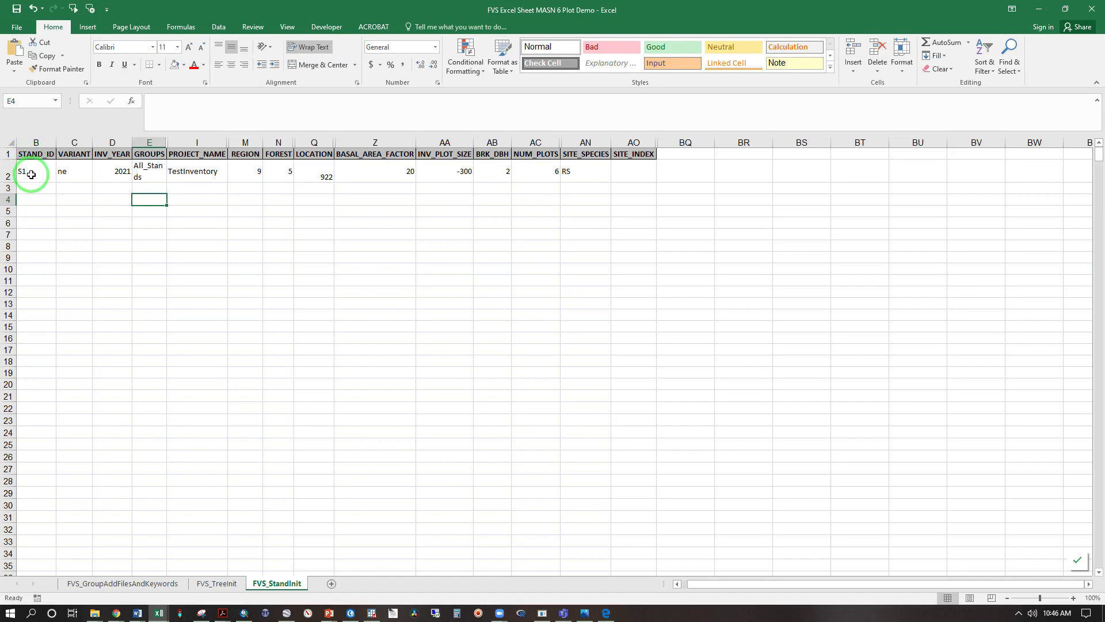
left_click(217, 583)
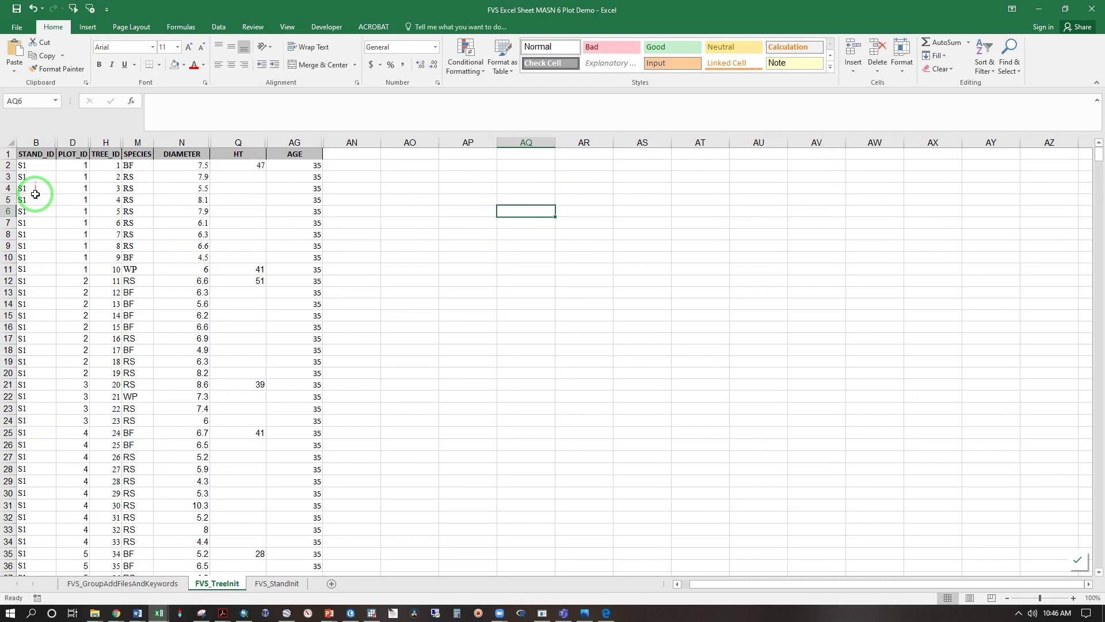
key("ctrl+Page_Down")
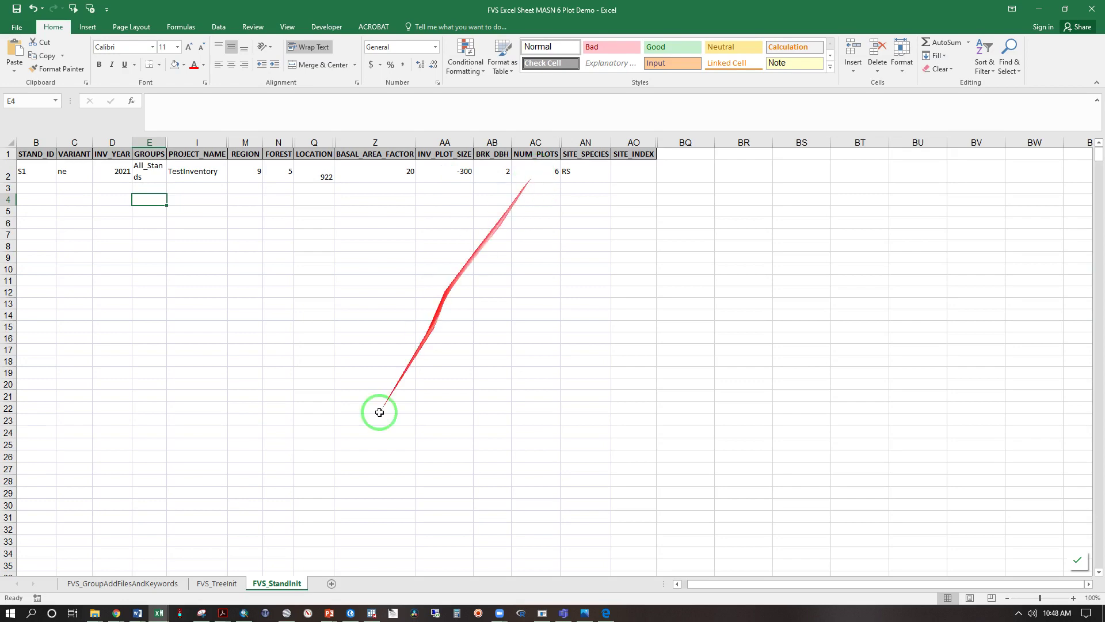
left_click(229, 583)
scroll(75, 402, "down", 10)
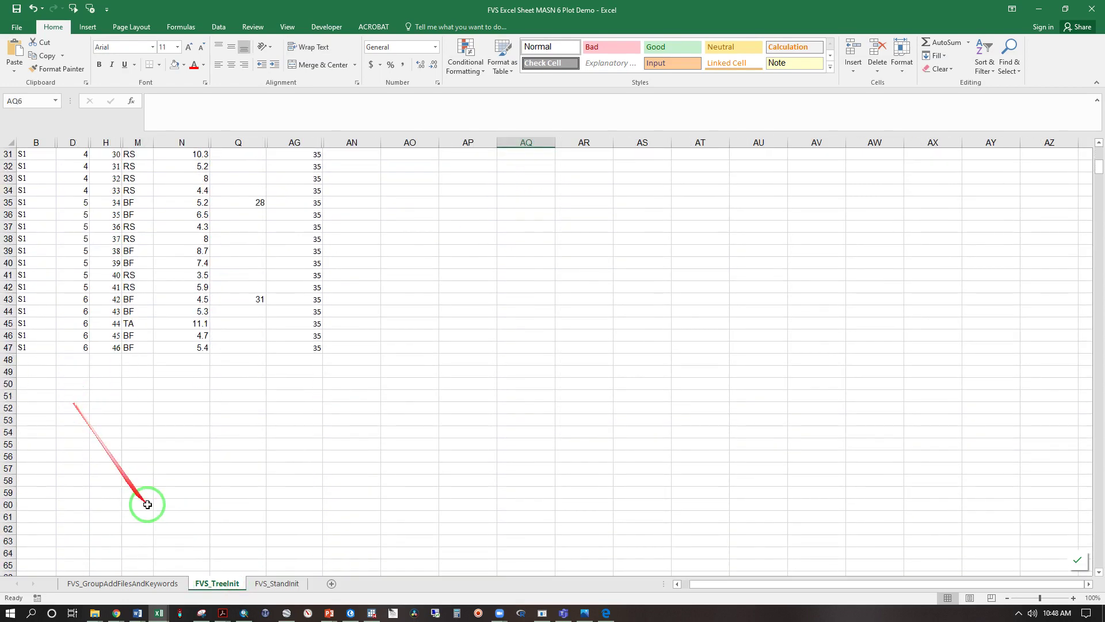
left_click(277, 583)
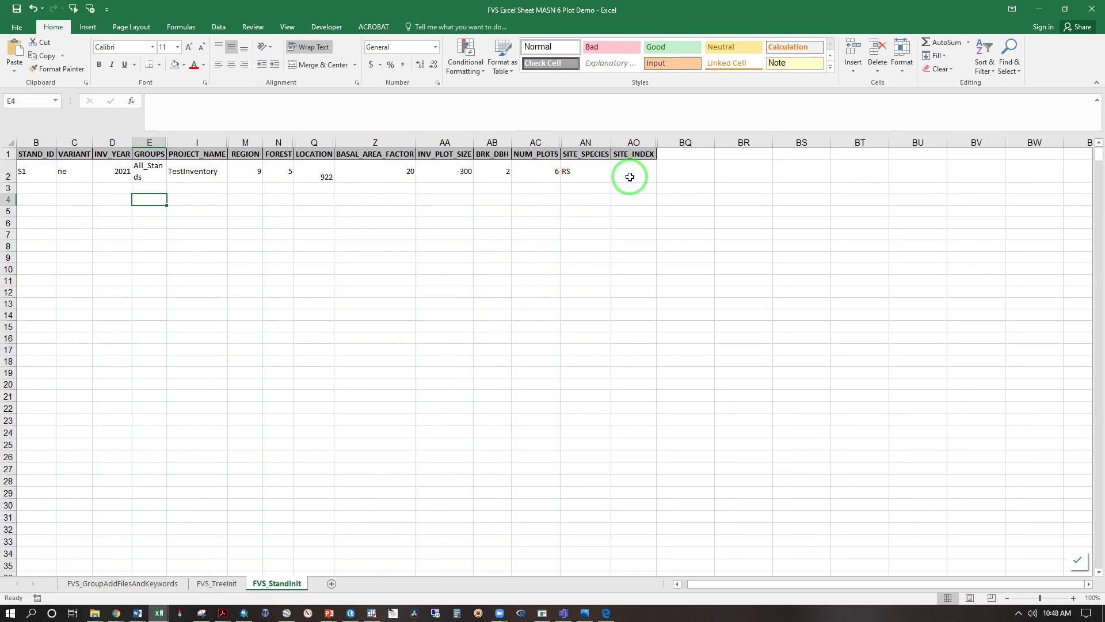
Save the workbook and create a new FVS Online project titled 'Demo'
left_click(17, 13)
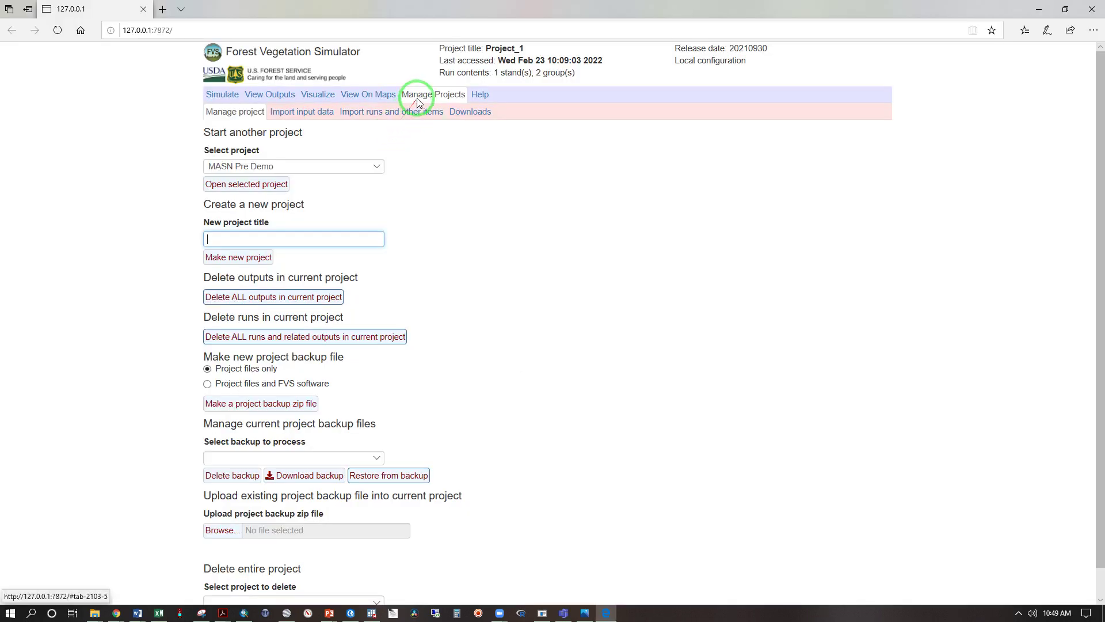
left_click(277, 235)
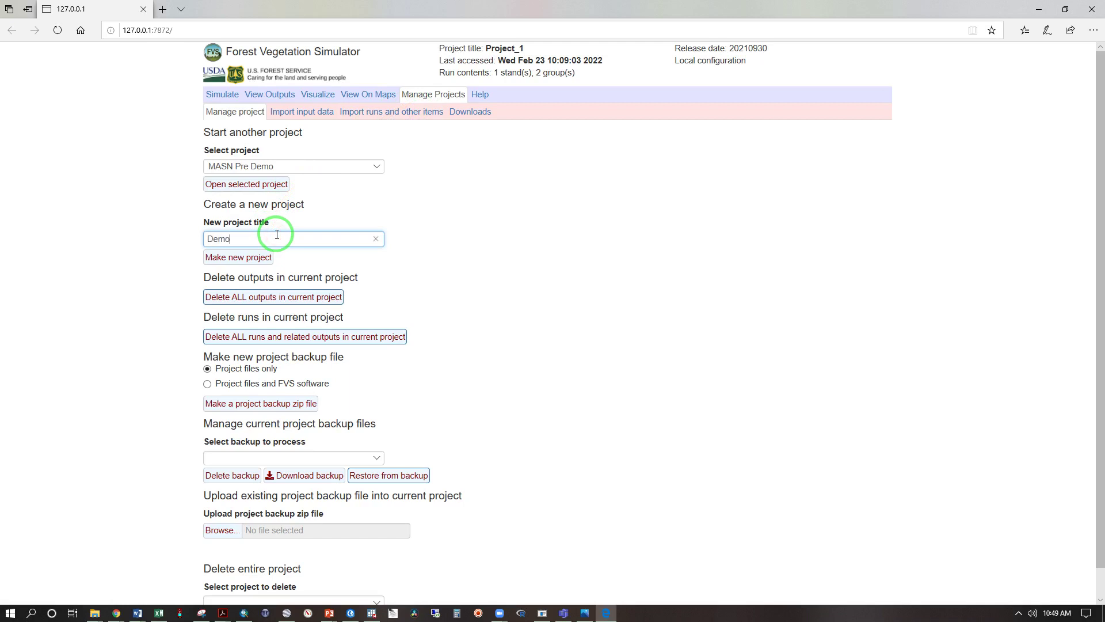
type("Demo")
left_click(262, 257)
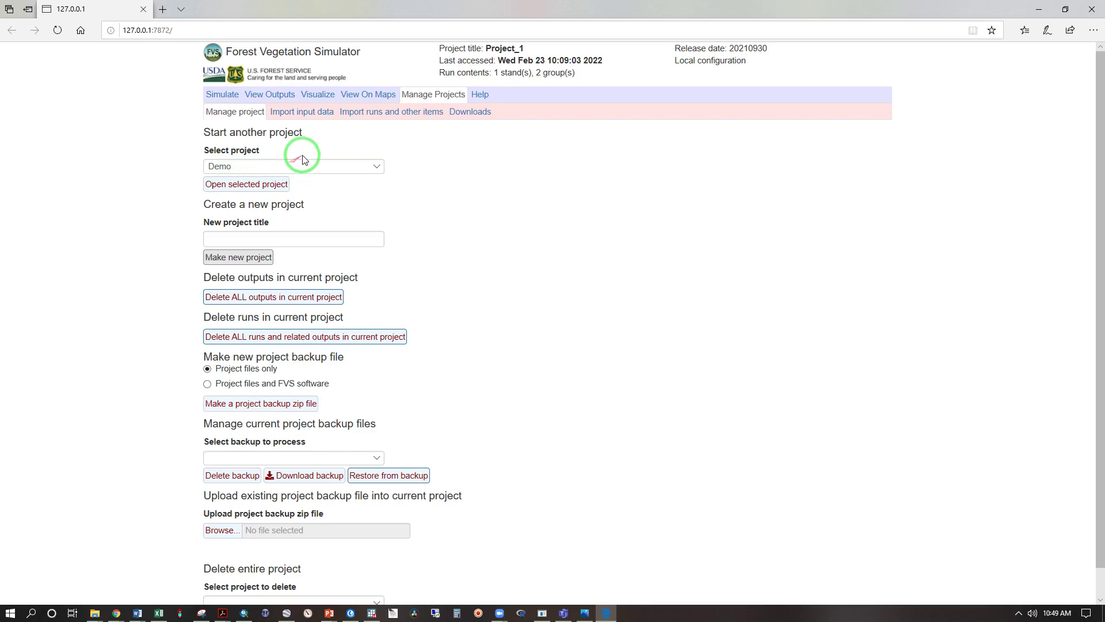
Upload FVS Excel Sheet MASN 6 Plot Demo.xlsx and install it as the project database
left_click(321, 117)
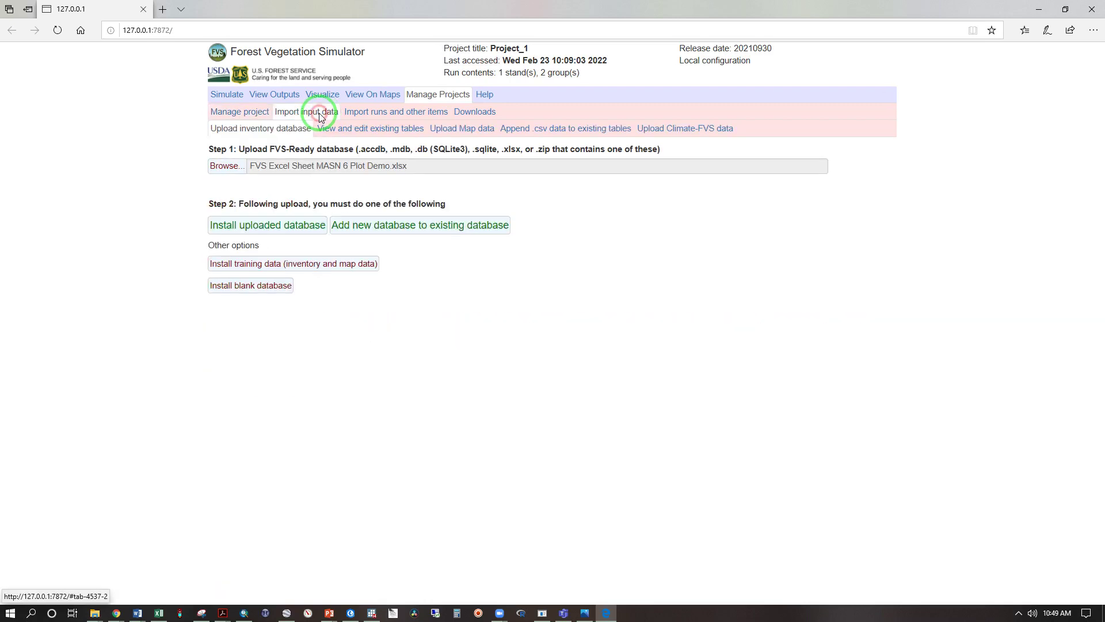
left_click(226, 167)
left_click(229, 128)
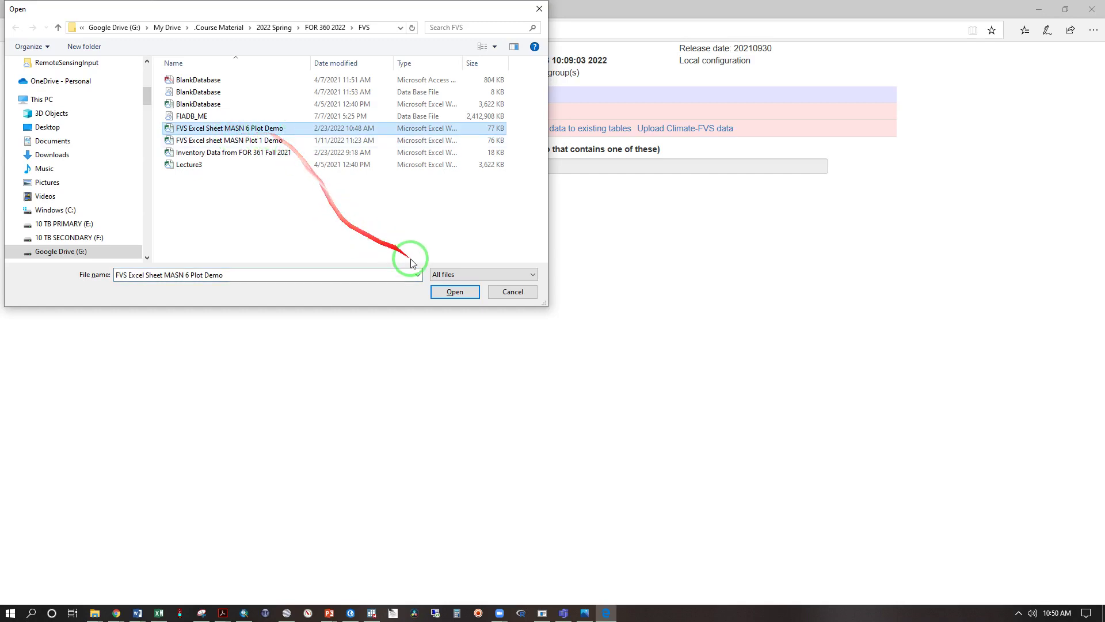
left_click(455, 292)
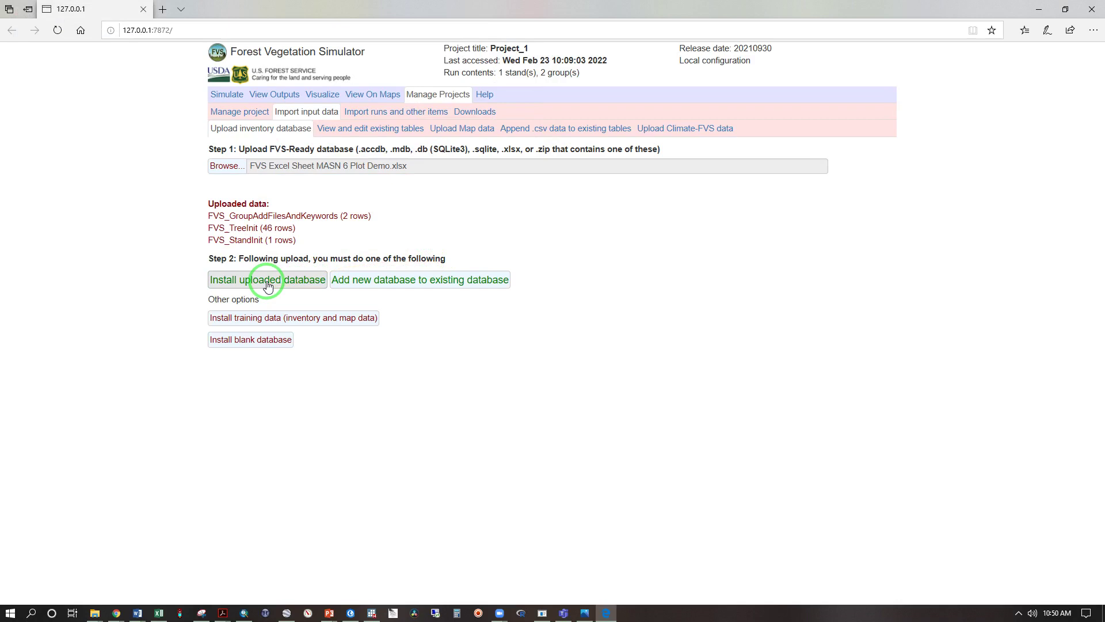
left_click(268, 282)
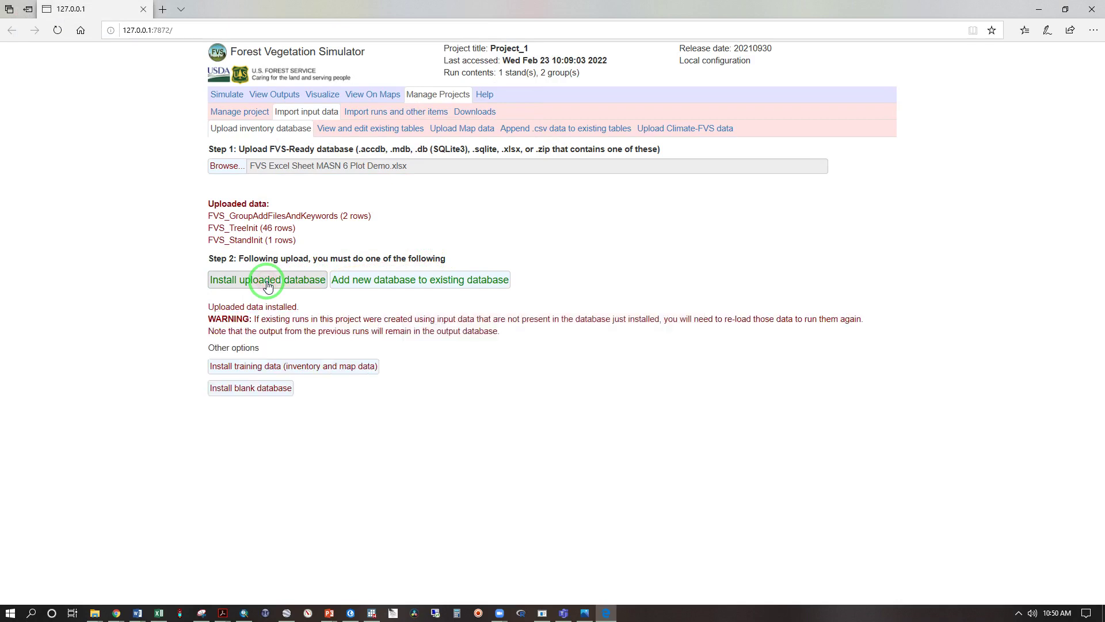
left_click(219, 99)
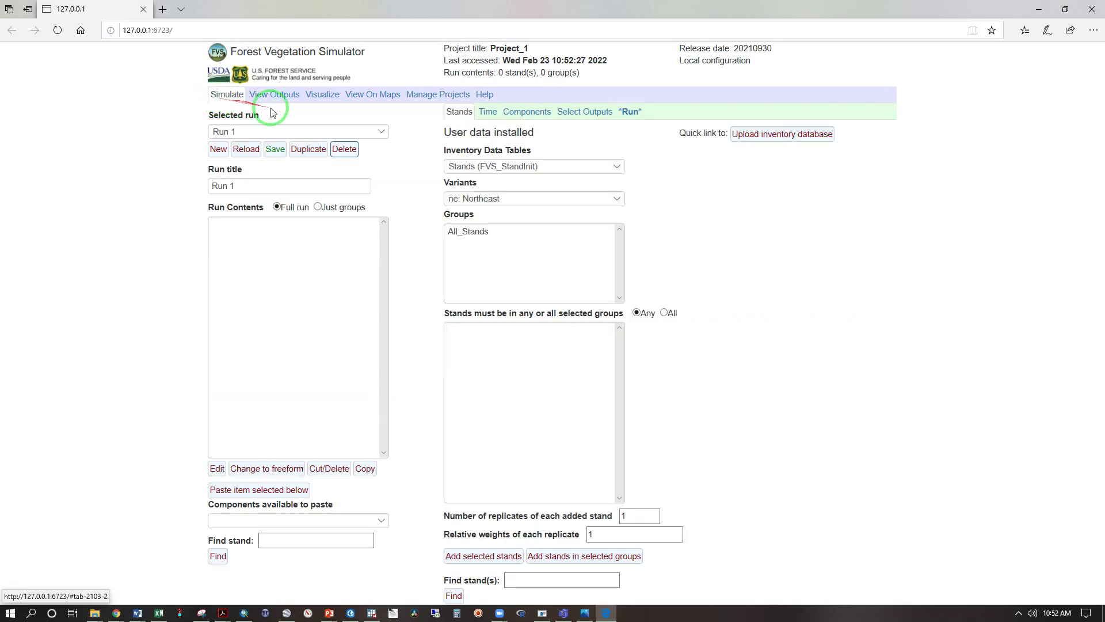
Add stand S1 from All_Stands to the run and set the ending year to 2062
left_click(468, 230)
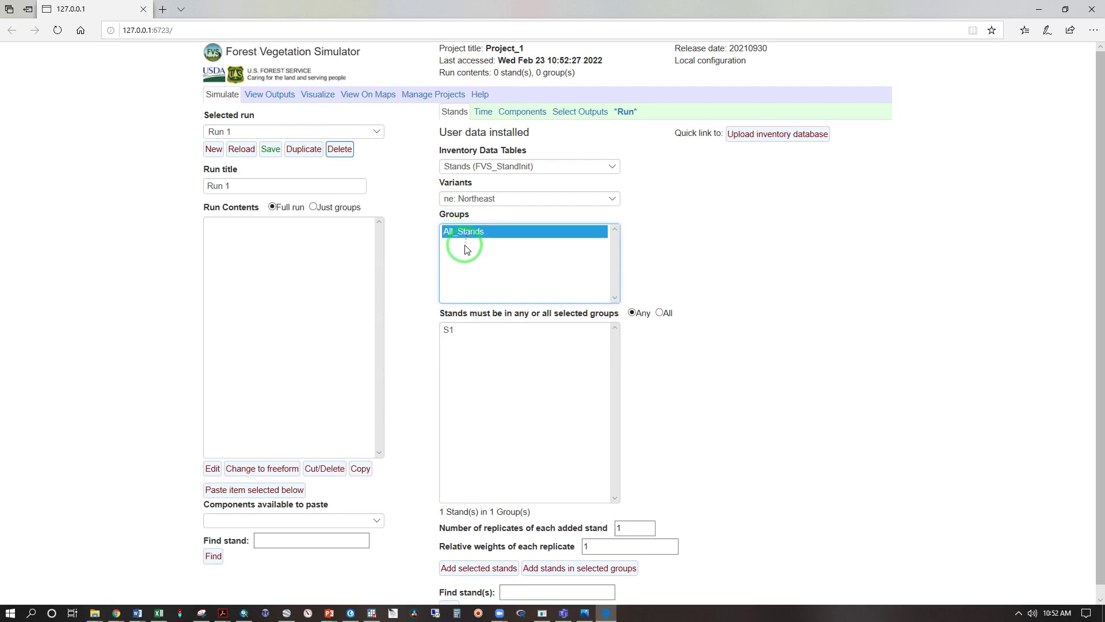
left_click(451, 330)
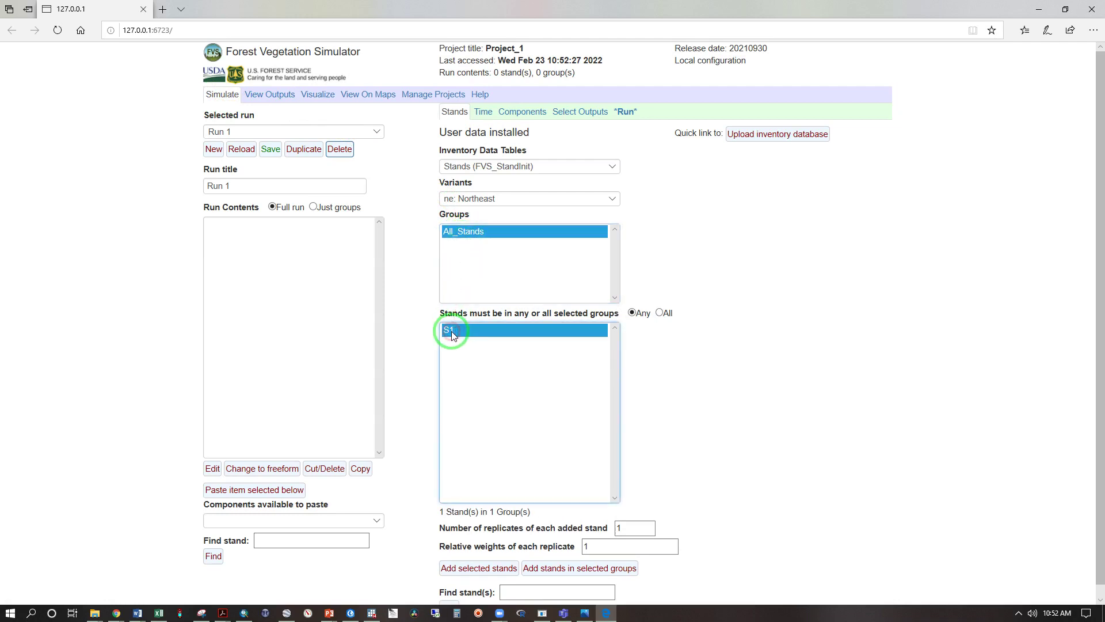
left_click(466, 569)
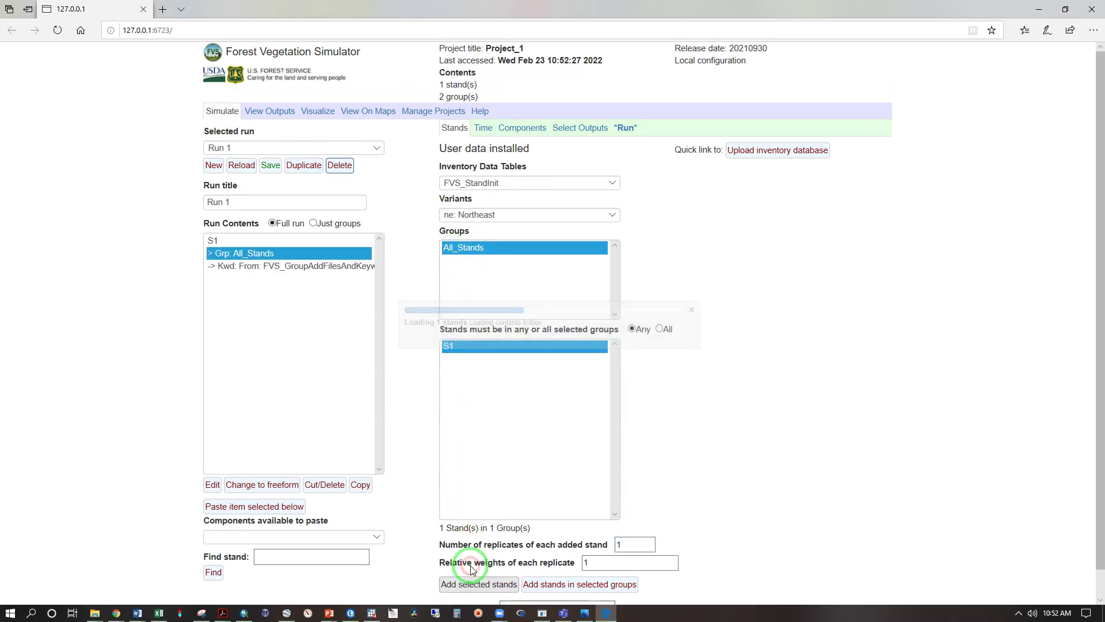
left_click(486, 129)
left_click_drag(485, 193, 455, 201)
left_click(461, 192)
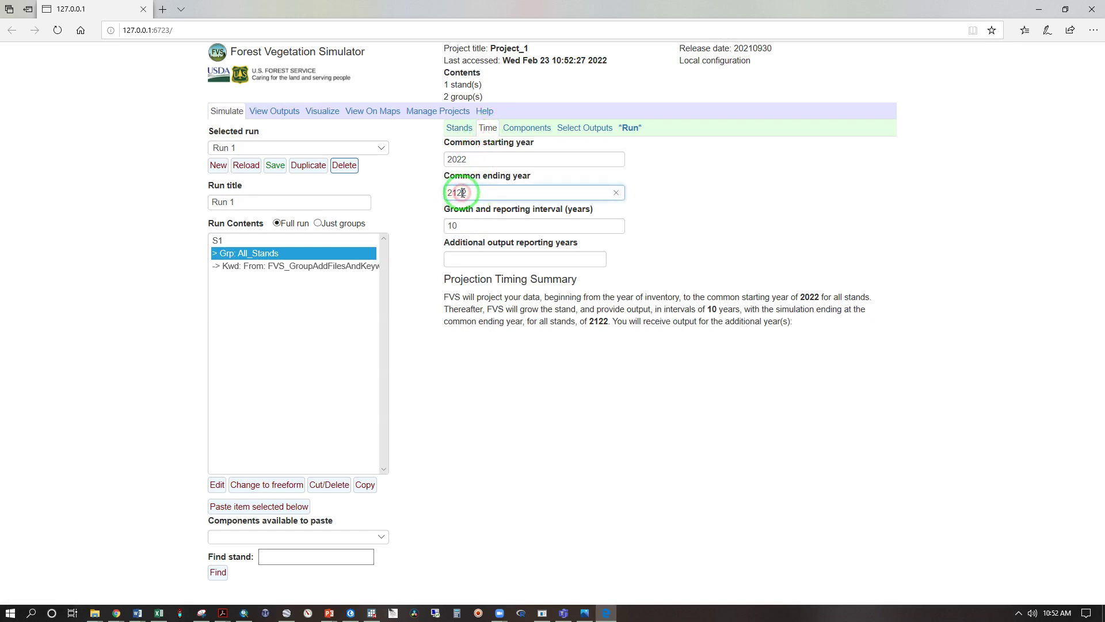
type("06")
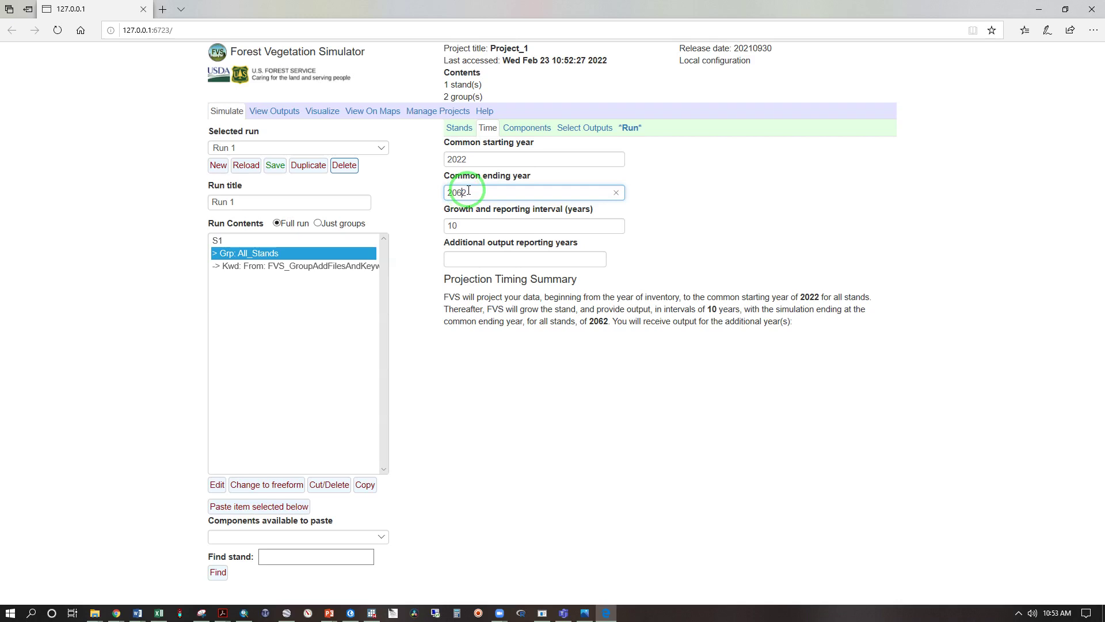
Enable stand visualization, tree list and carbon outputs, then save and run Run 1
left_click(566, 128)
left_click(448, 213)
left_click(448, 229)
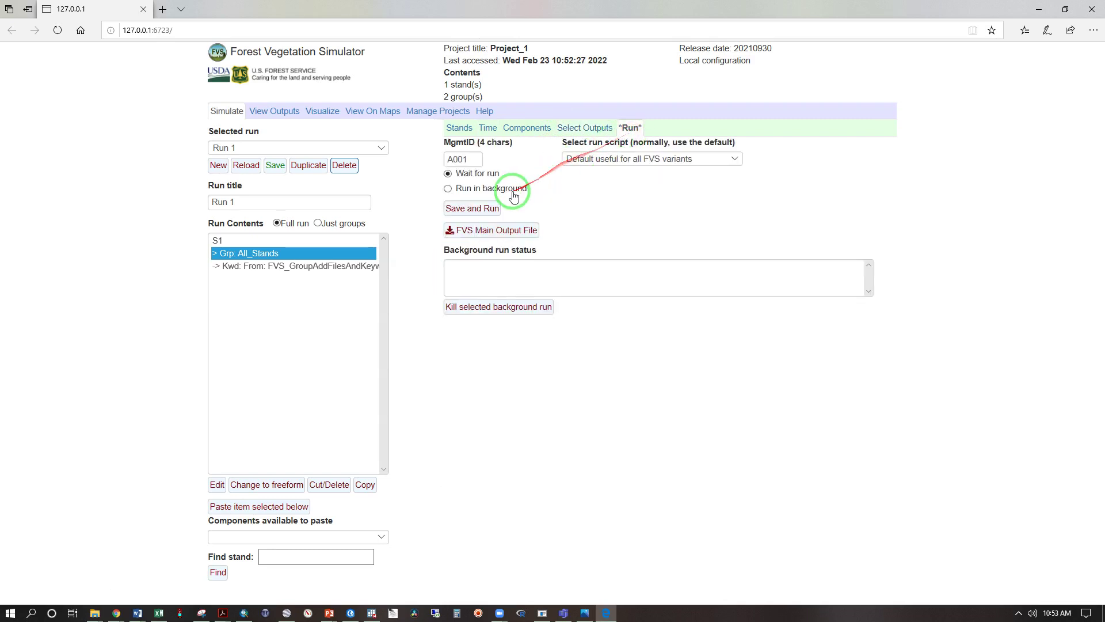
left_click(481, 209)
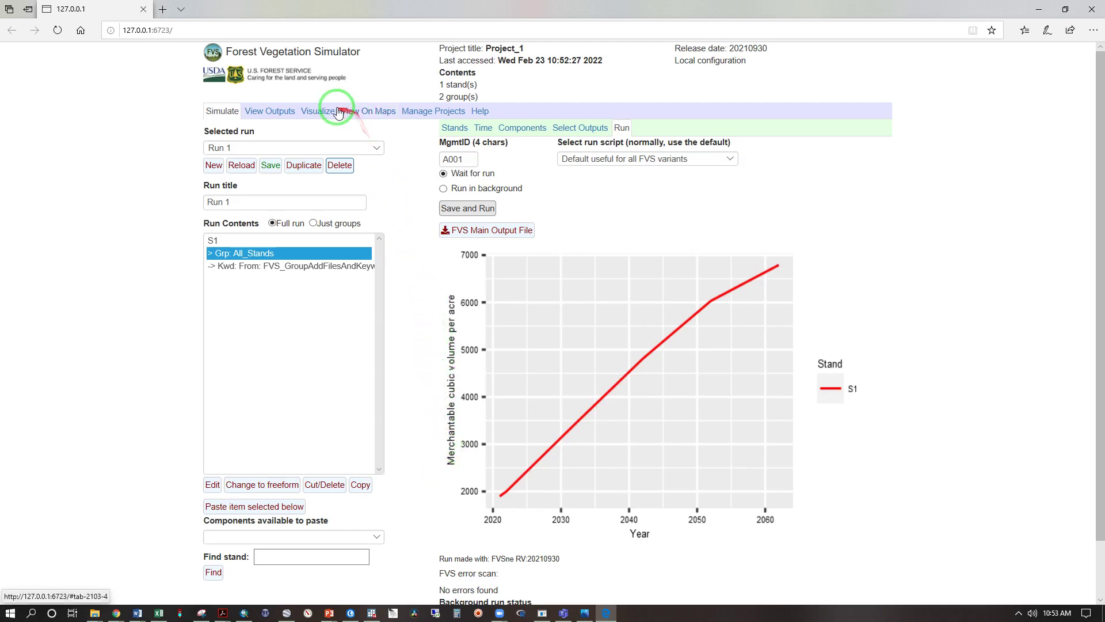
Load Run 1's FVS_Carbon table and view it in the Explore tab
left_click(279, 111)
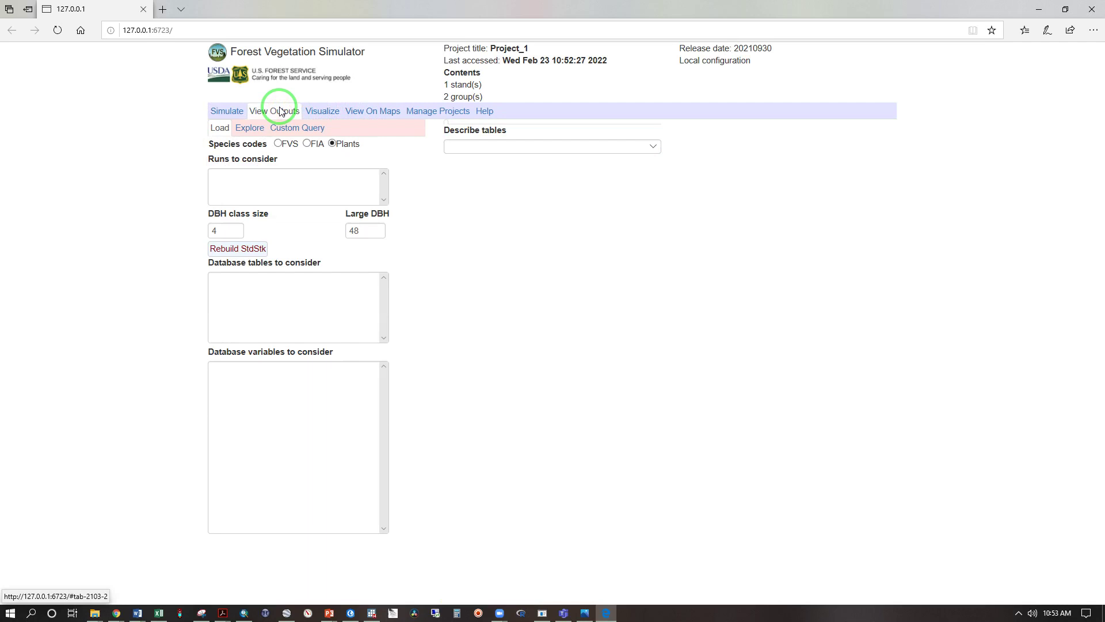
left_click(218, 175)
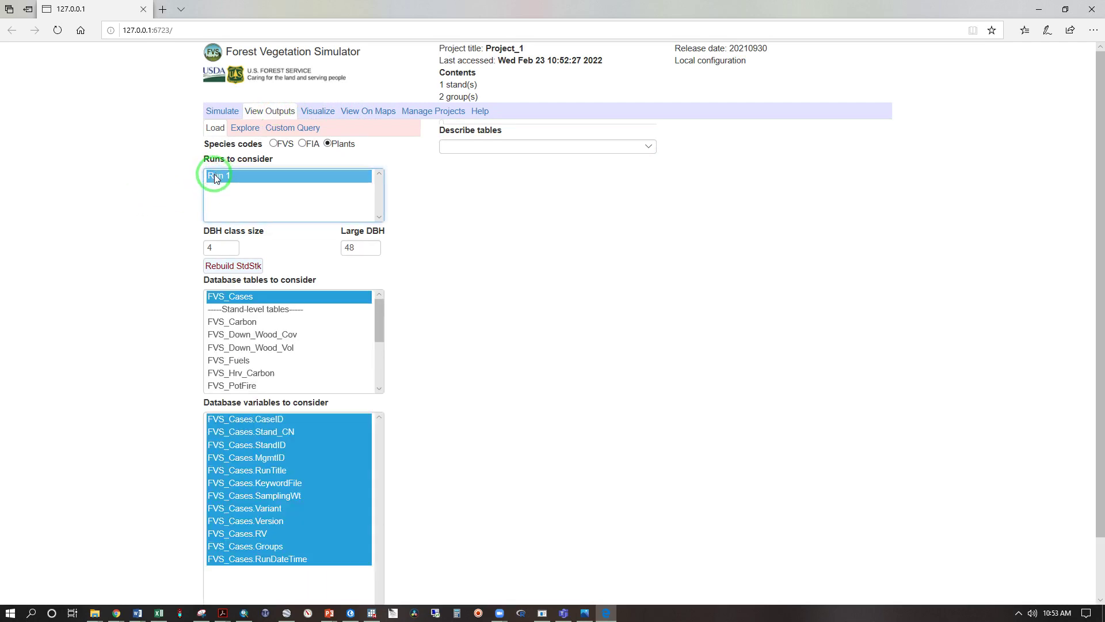
left_click(229, 322)
scroll(151, 323, "down", 1)
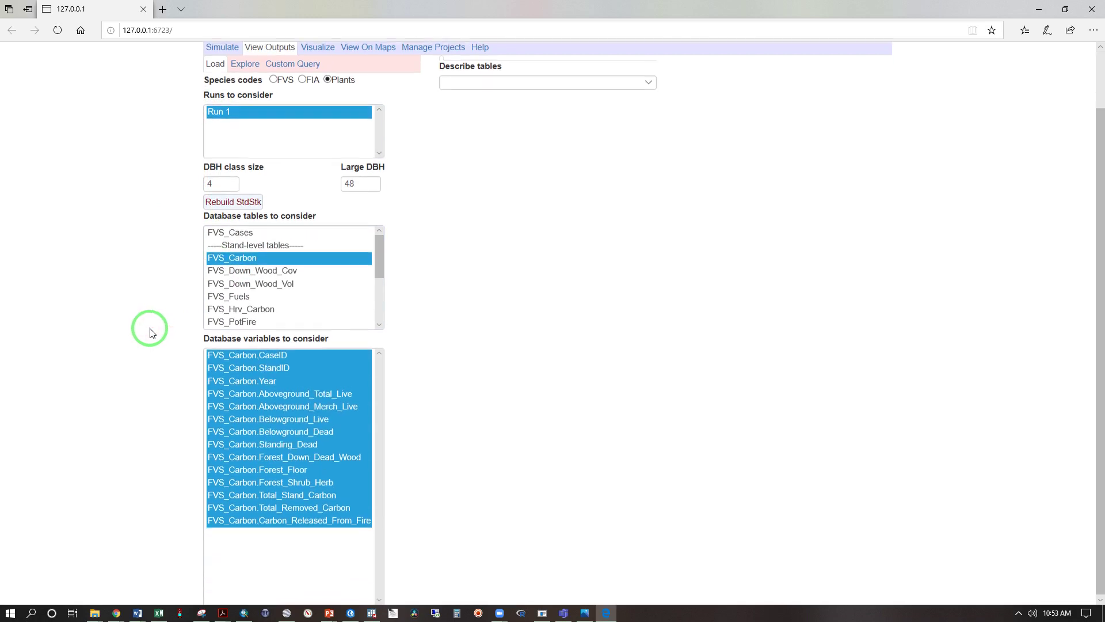
scroll(150, 328, "up", 1)
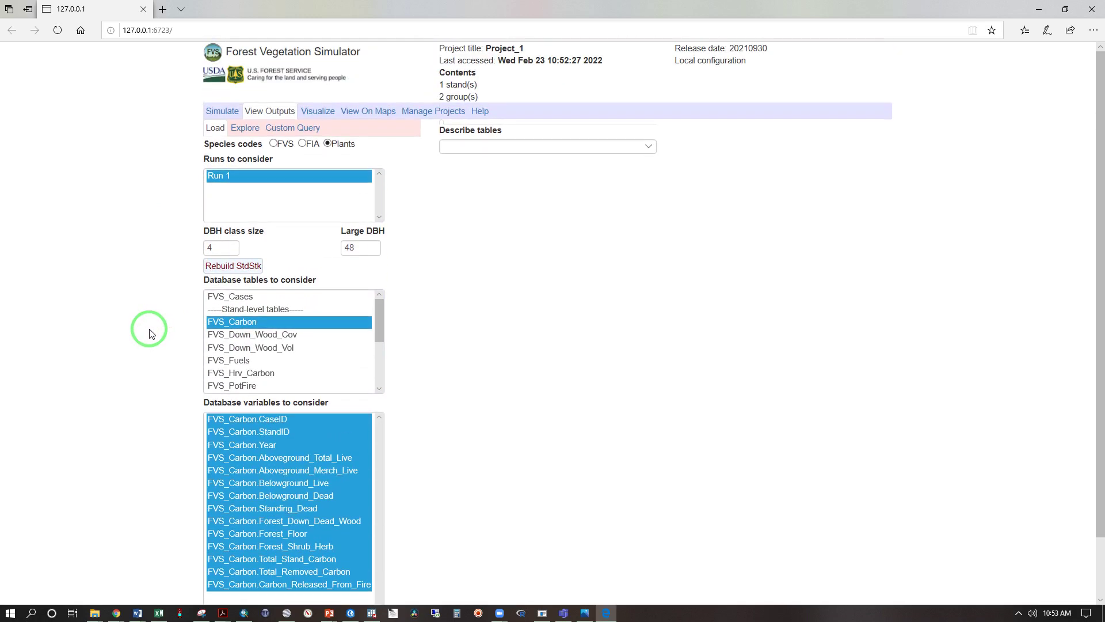
left_click(212, 174)
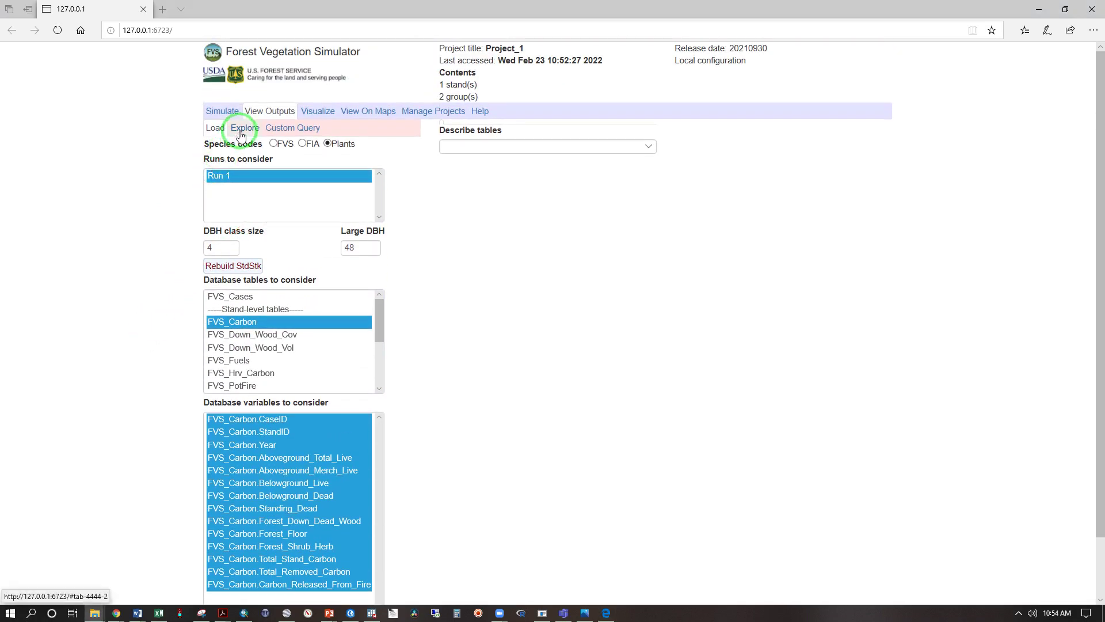
left_click(241, 129)
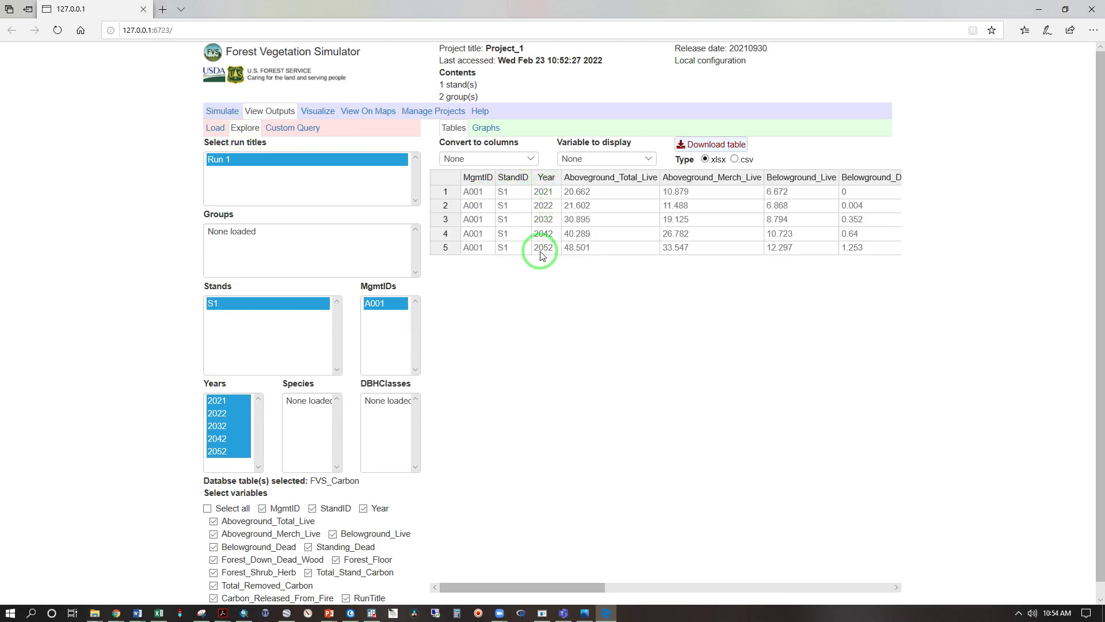
Limit the carbon table to Aboveground_Total_Live only, then go to the Visualize page
left_click(208, 509)
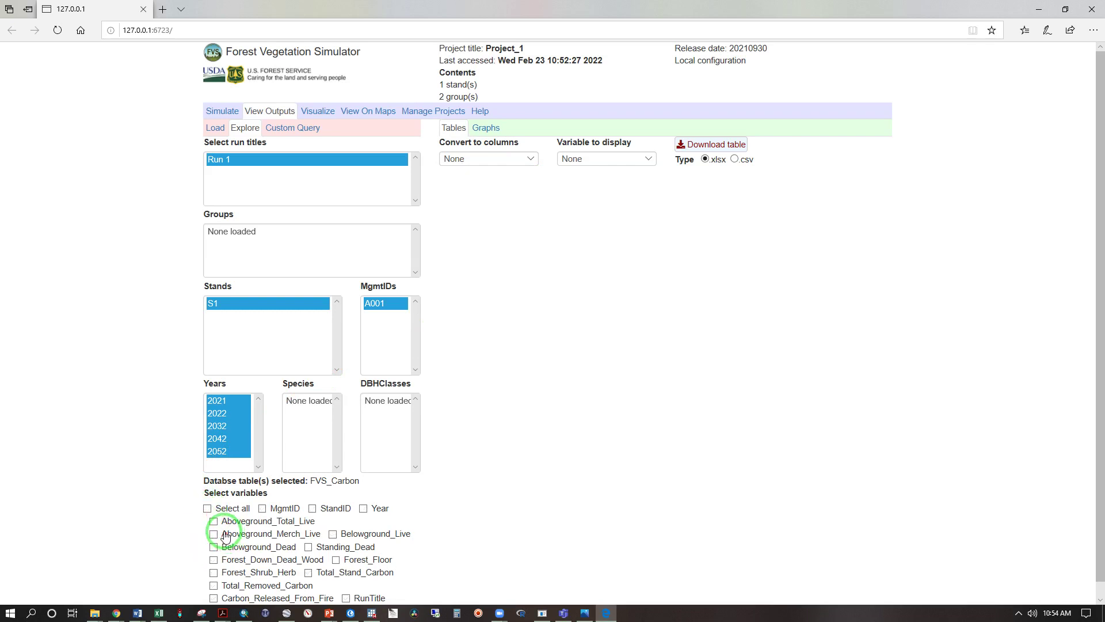
left_click(215, 522)
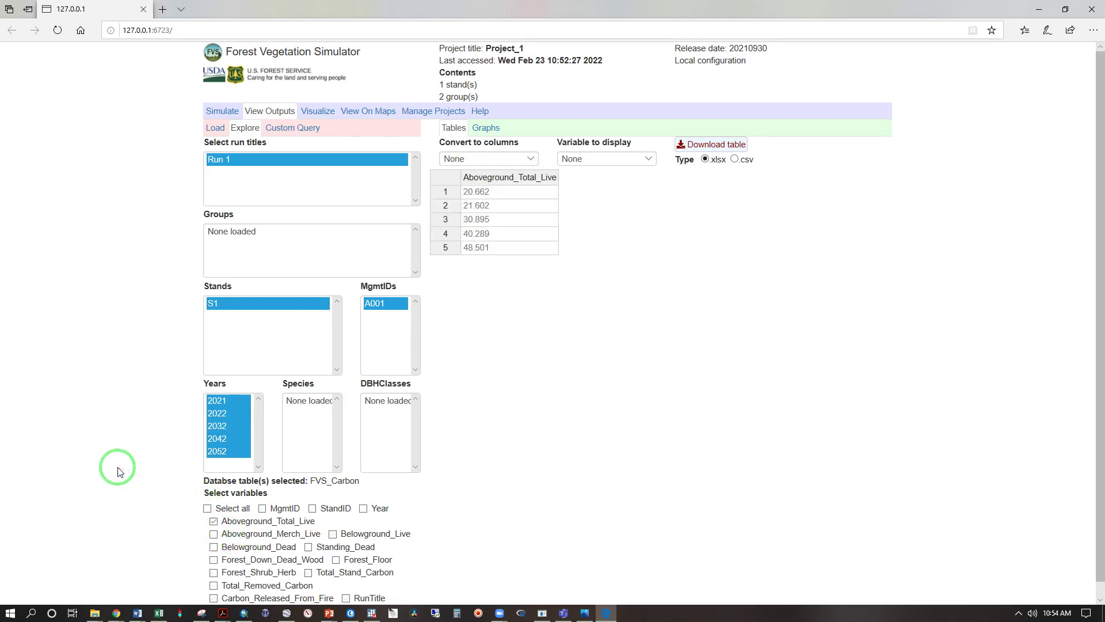
left_click(322, 113)
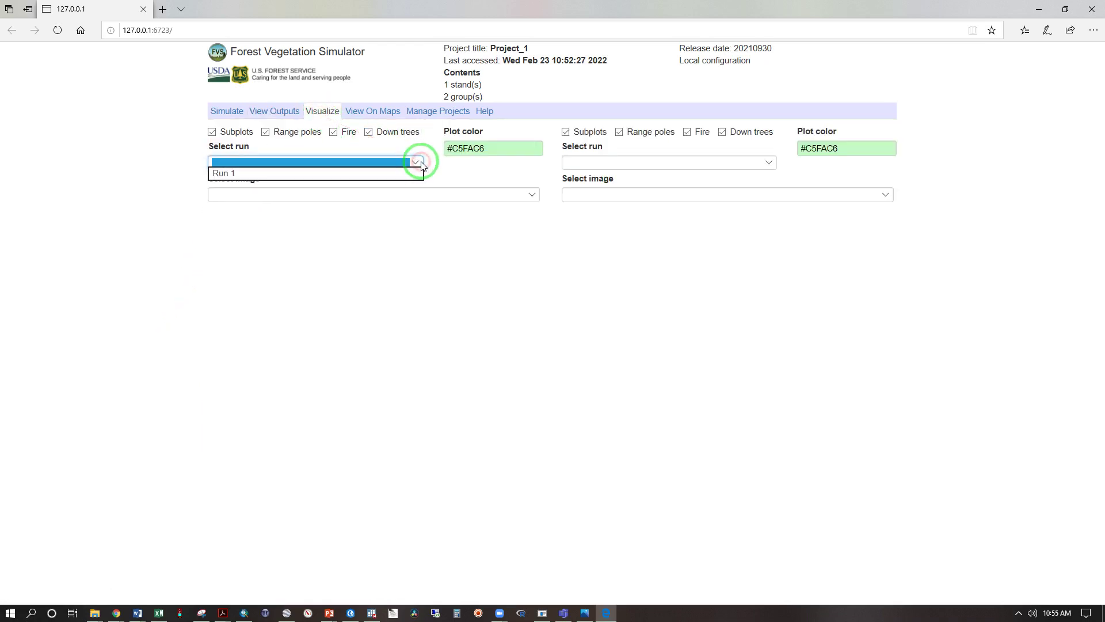
Render Run 1's 2021 inventory conditions stand image in the left view
left_click(340, 171)
left_click(529, 195)
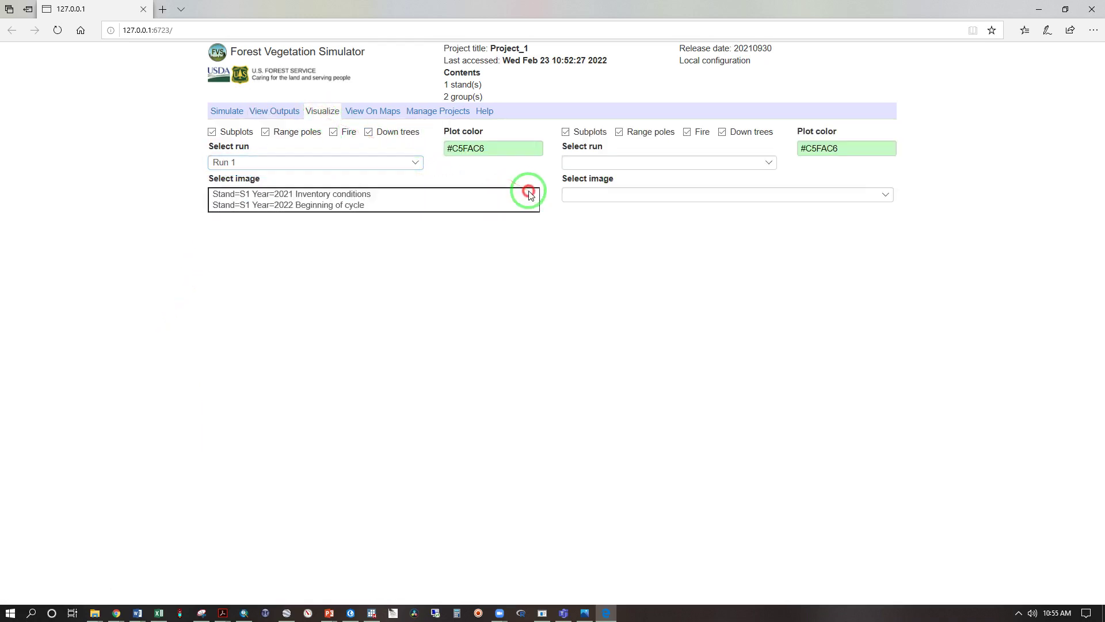
left_click(360, 195)
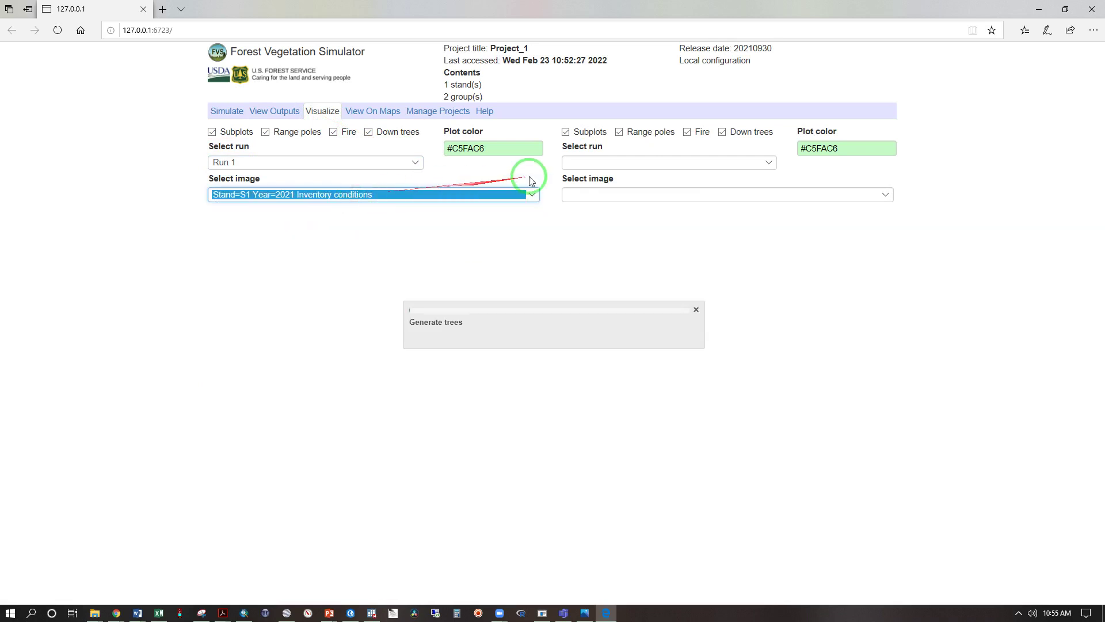
Show Run 1's 2062 end-of-projection stand image in the right view for comparison
left_click(769, 163)
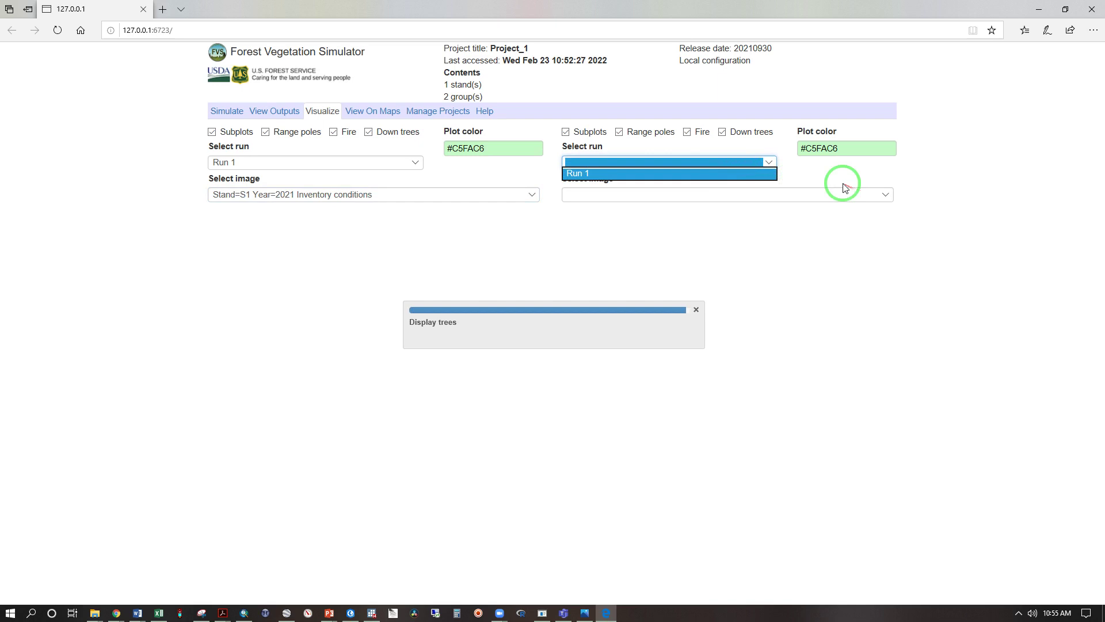
left_click(743, 171)
left_click(877, 196)
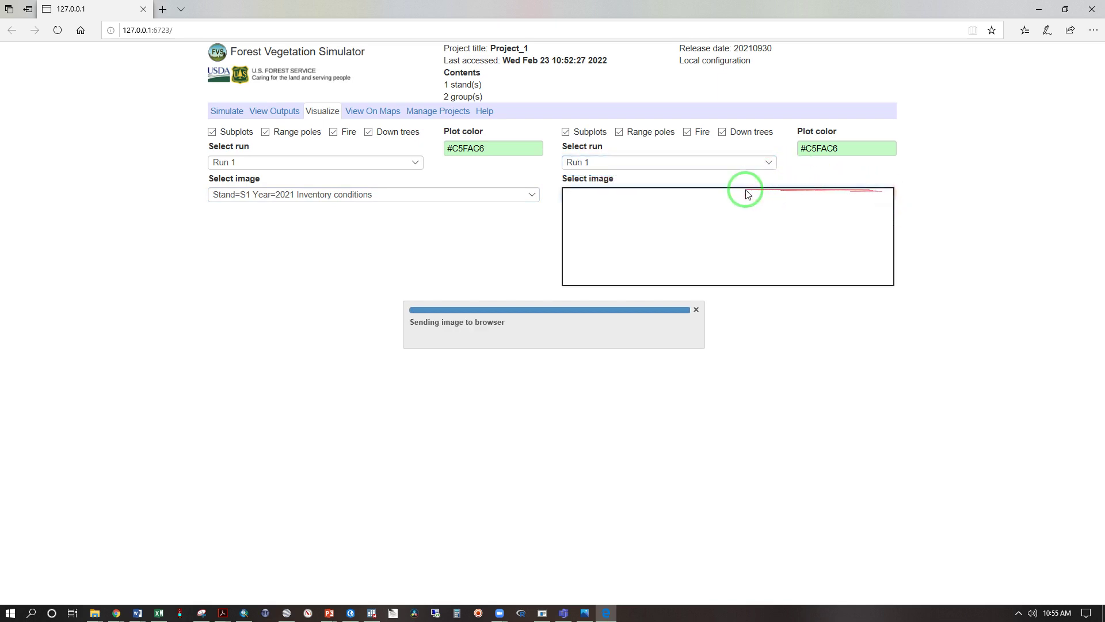
left_click(636, 179)
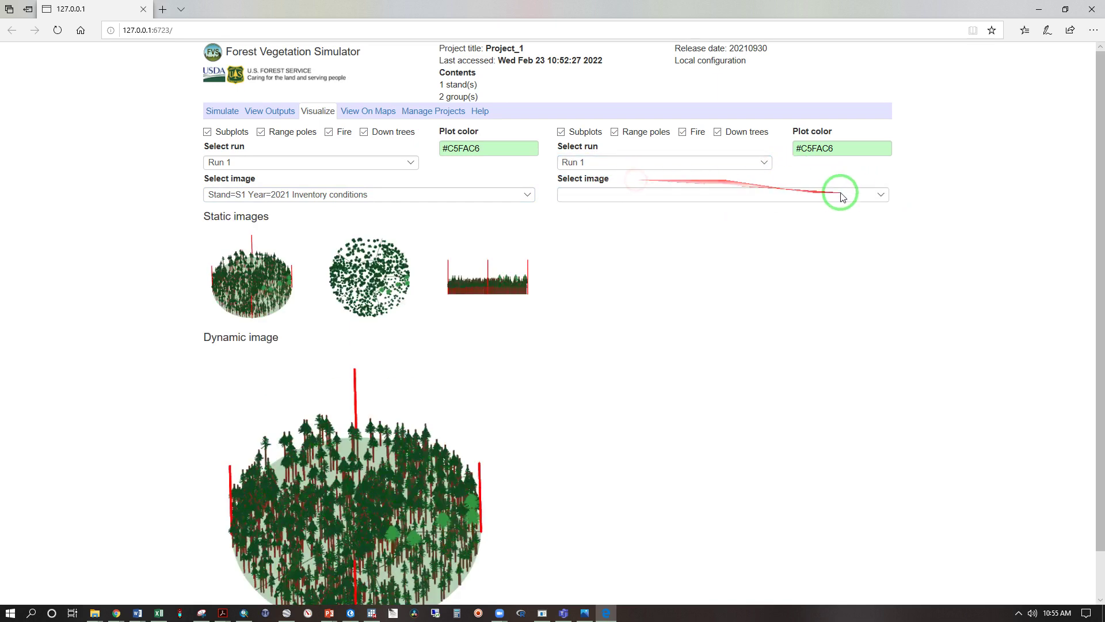
left_click(841, 197)
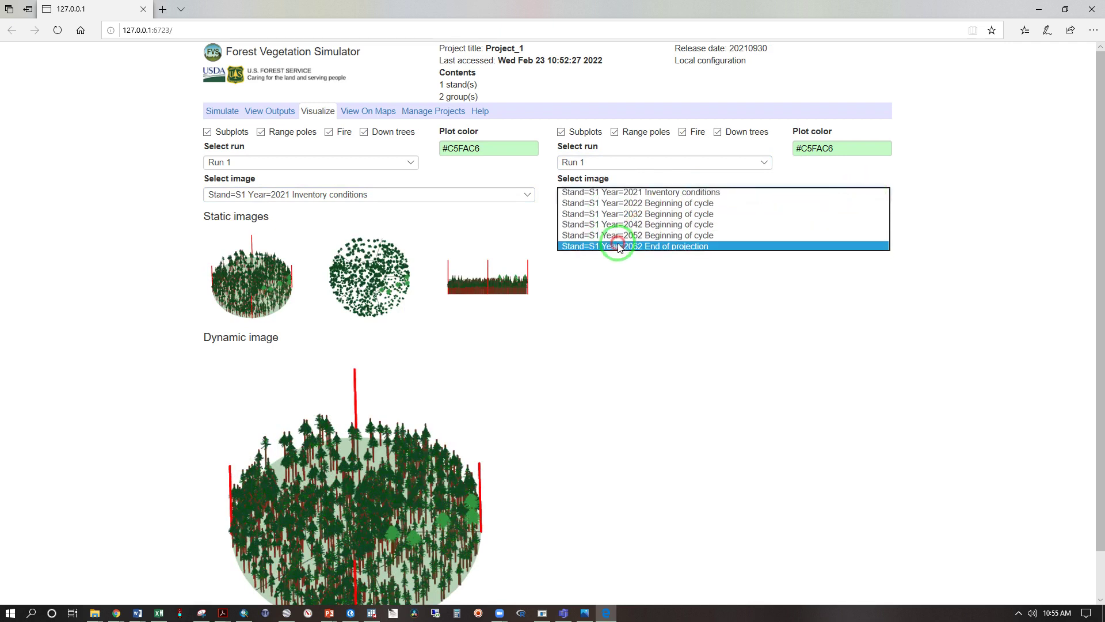
left_click(619, 246)
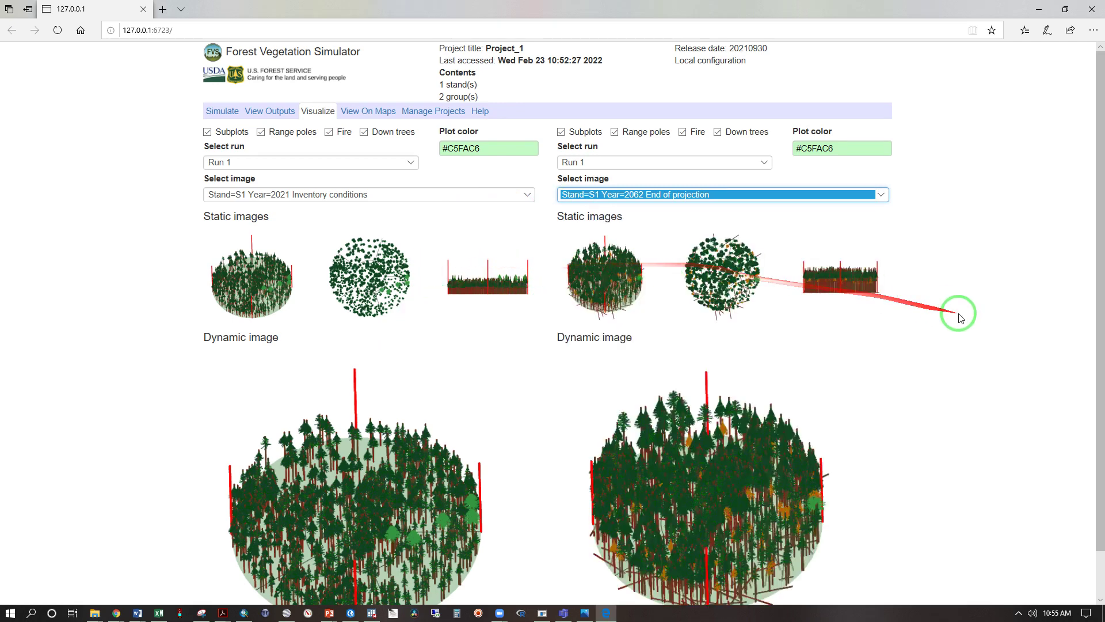
scroll(933, 325, "down", 1)
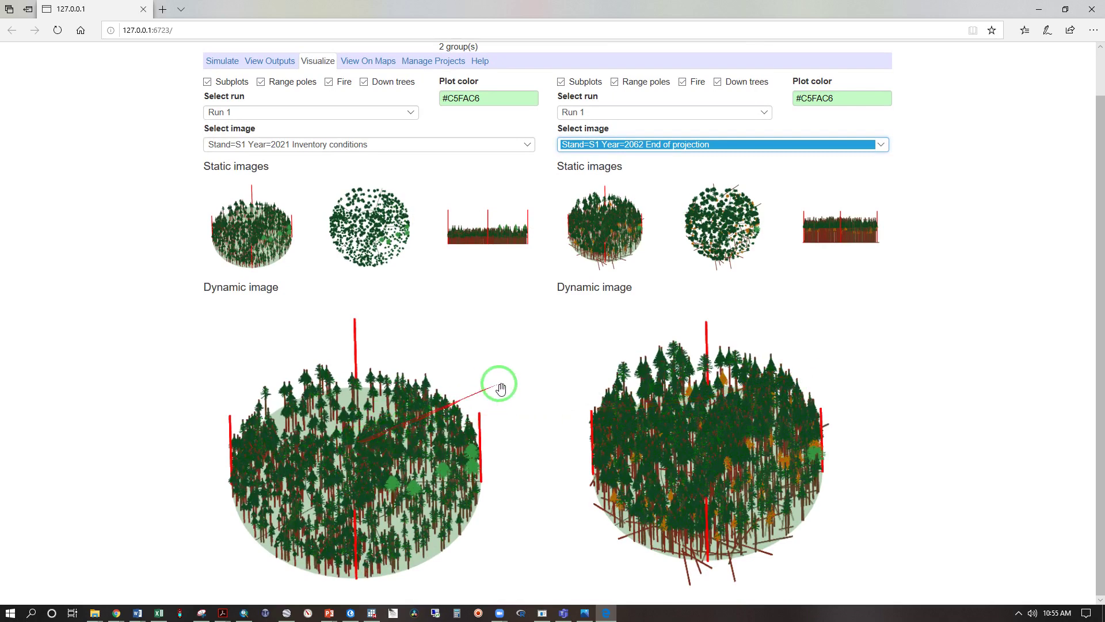
scroll(667, 387, "up", 1)
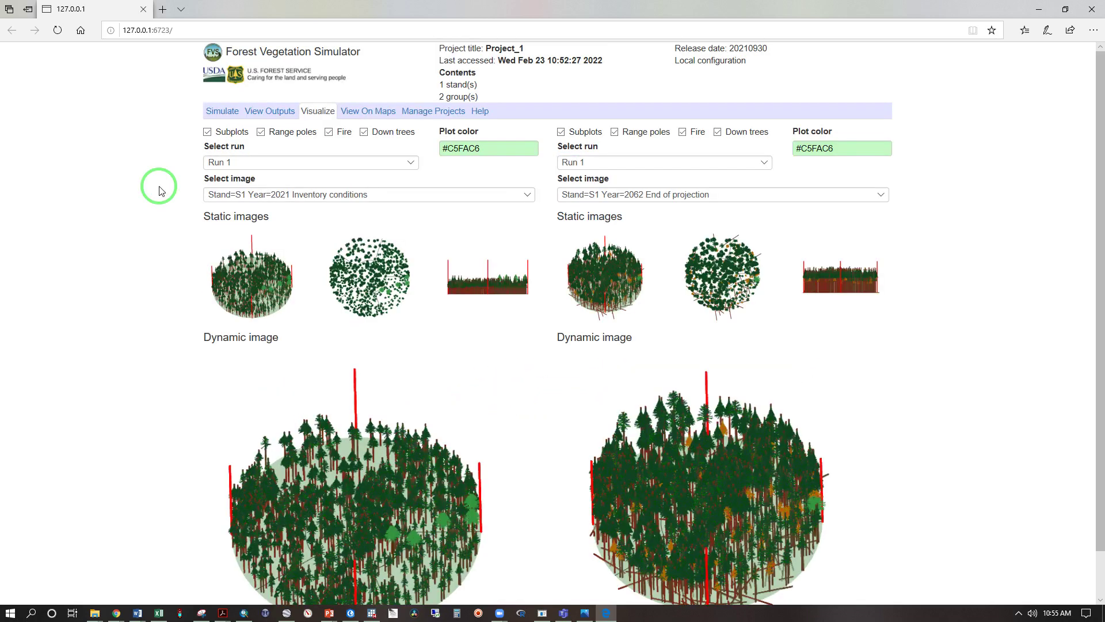
Duplicate Run 1 and add a 2022 Thin from below leaving 400 trees per acre
left_click(221, 114)
left_click(297, 171)
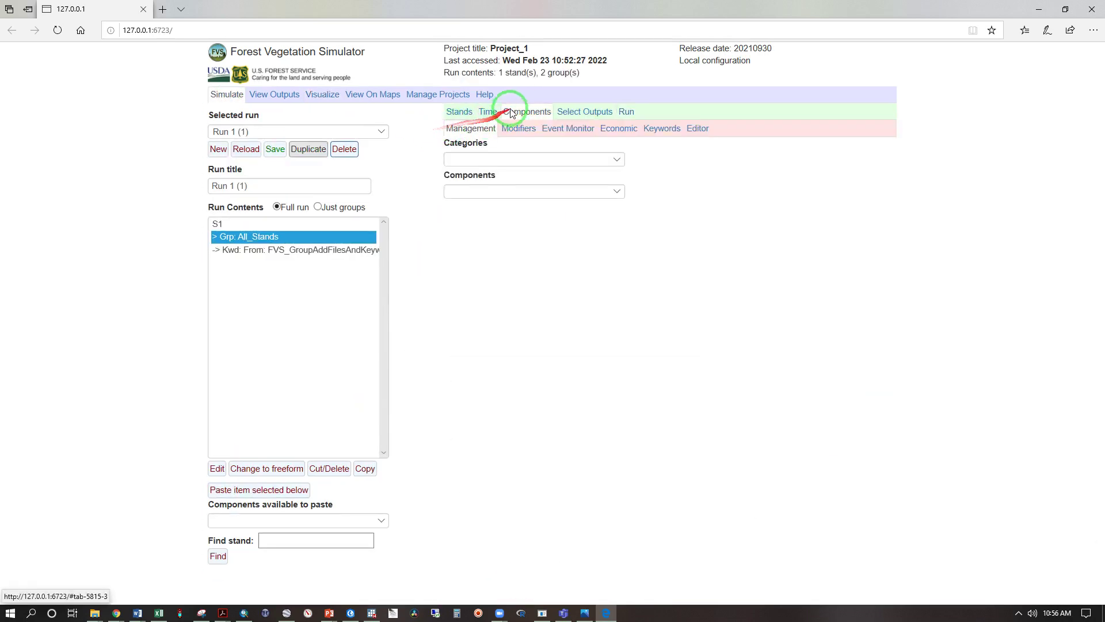
left_click(492, 130)
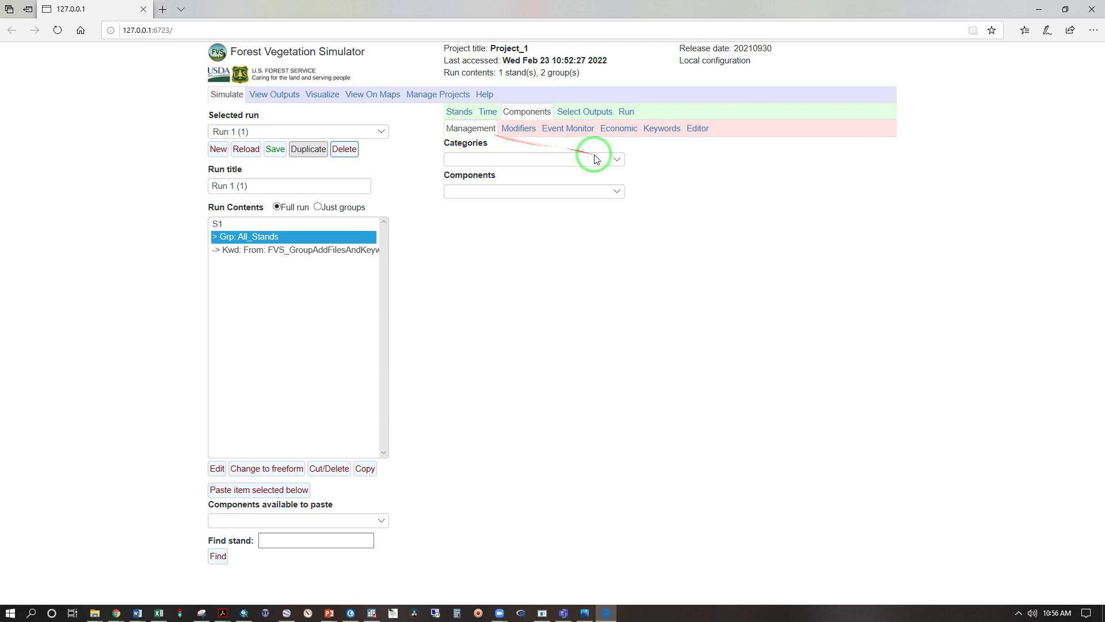
left_click(613, 159)
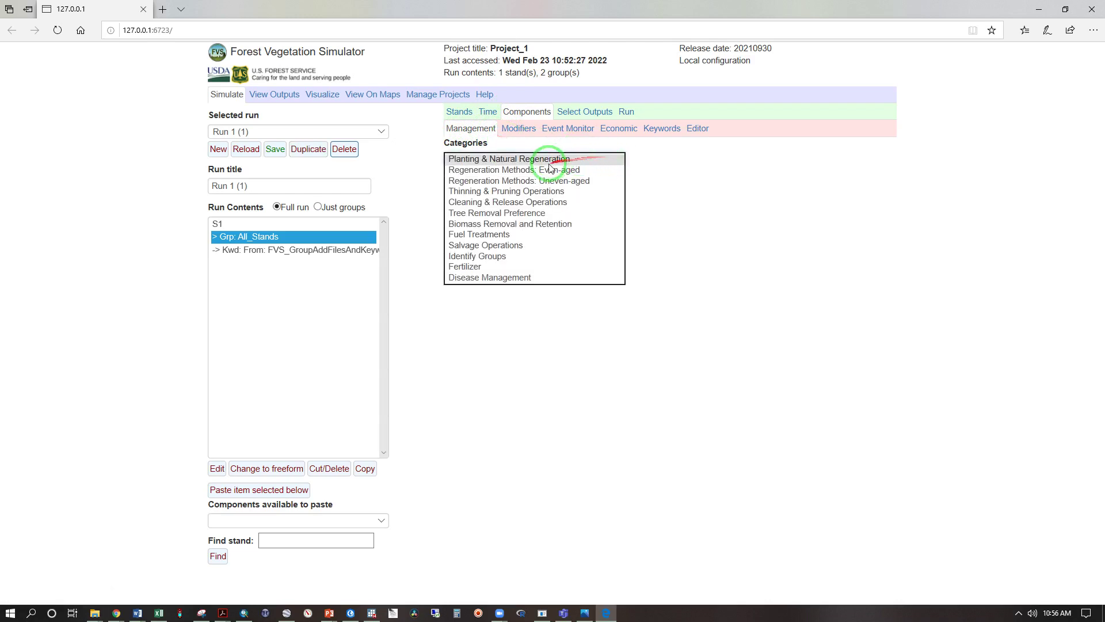
left_click(532, 191)
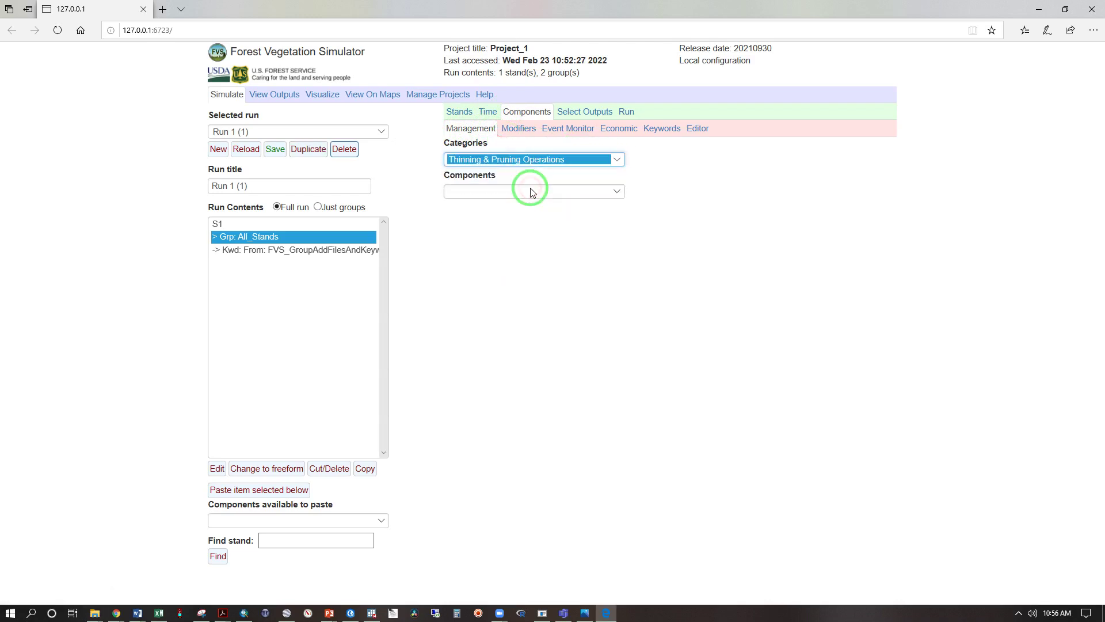
left_click(614, 191)
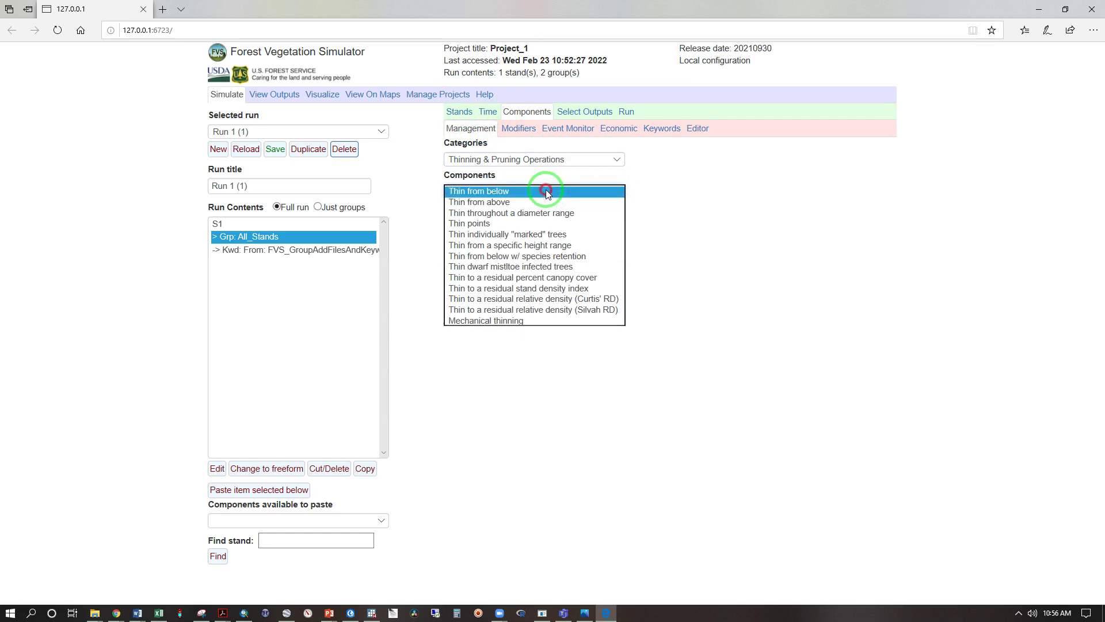
left_click(547, 190)
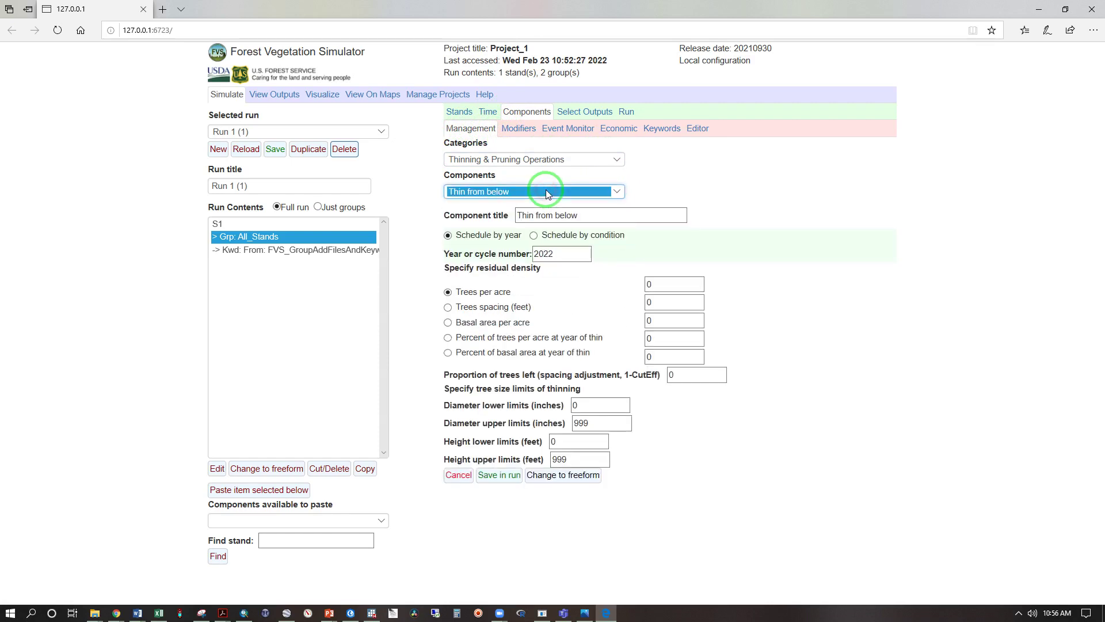
double_click(648, 285)
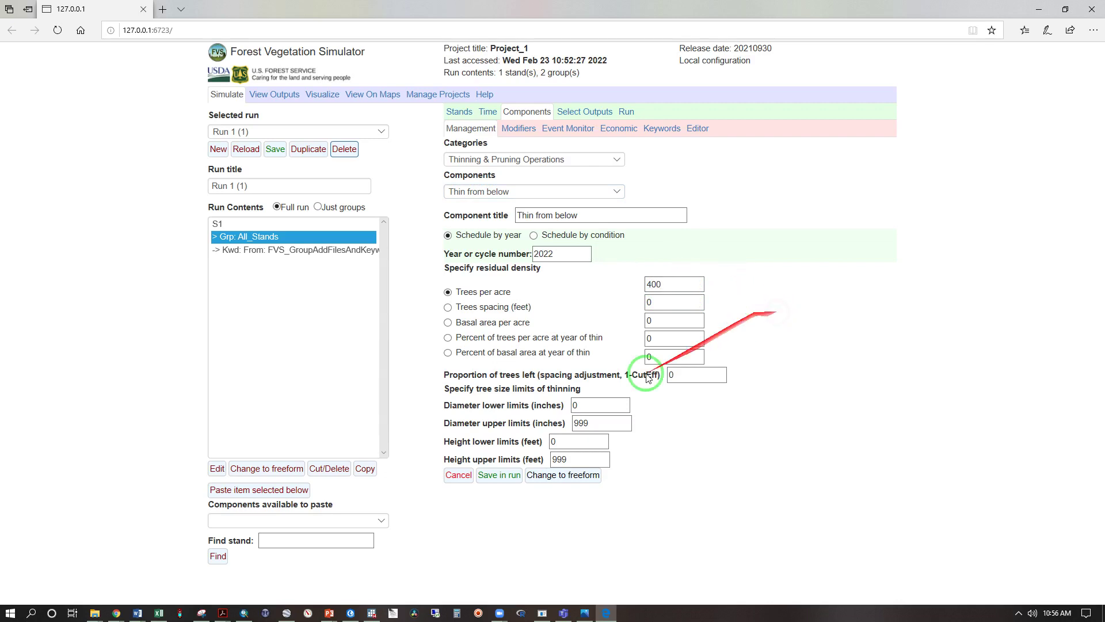
left_click(499, 475)
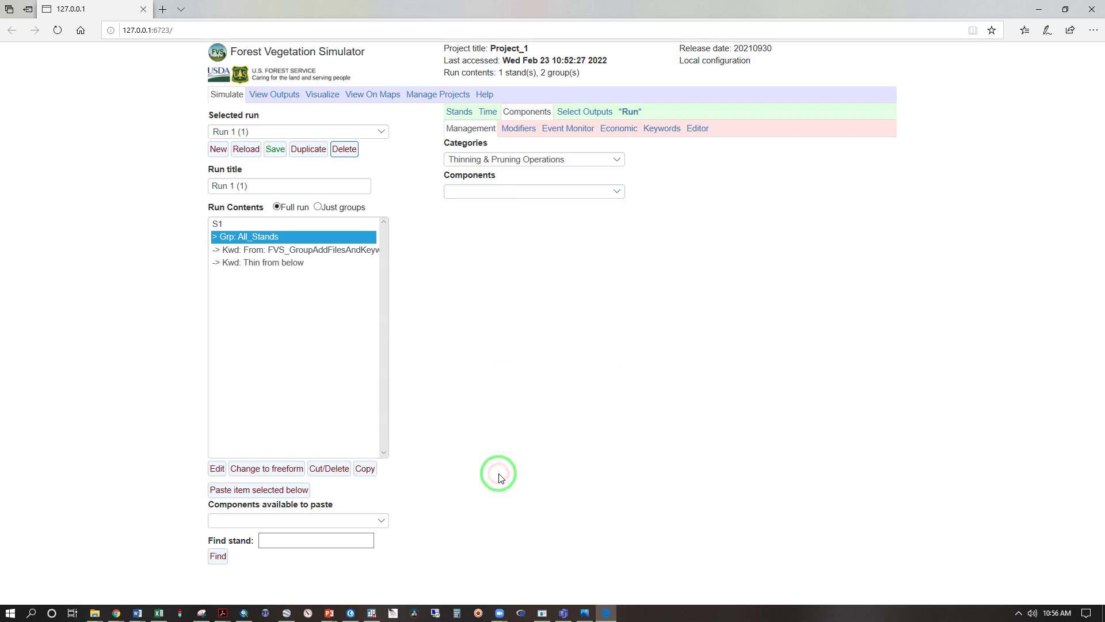
Save and run the thinned Run 1 (1) simulation through 2062
left_click(629, 111)
left_click(483, 196)
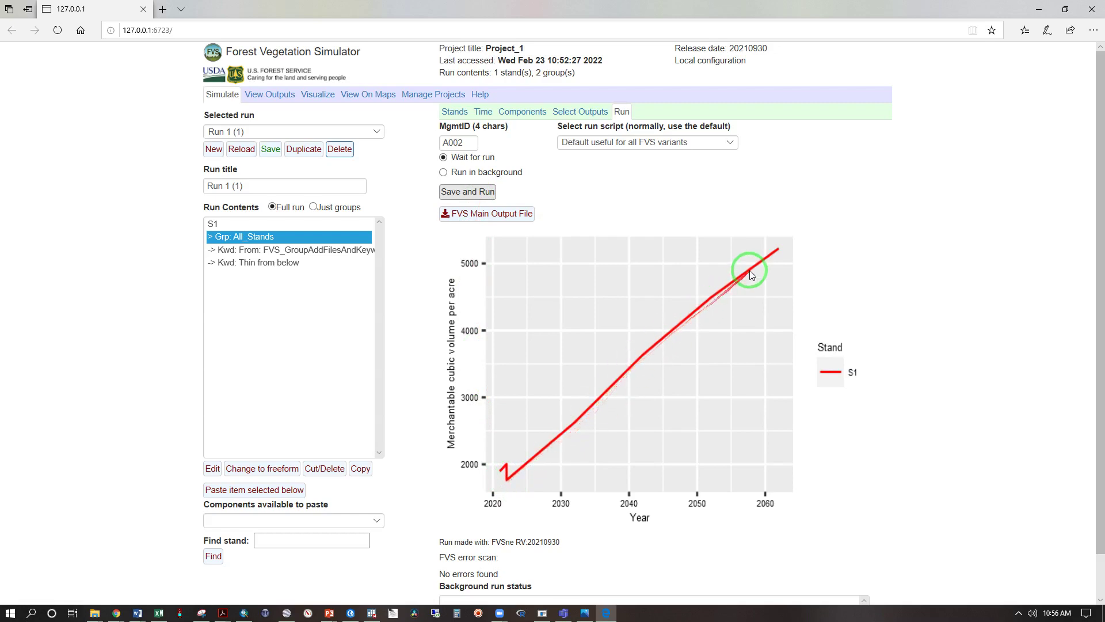
Display Run 1 (1)'s 2022 post-cutting stand image beside the unthinned 2022 stand
left_click(317, 95)
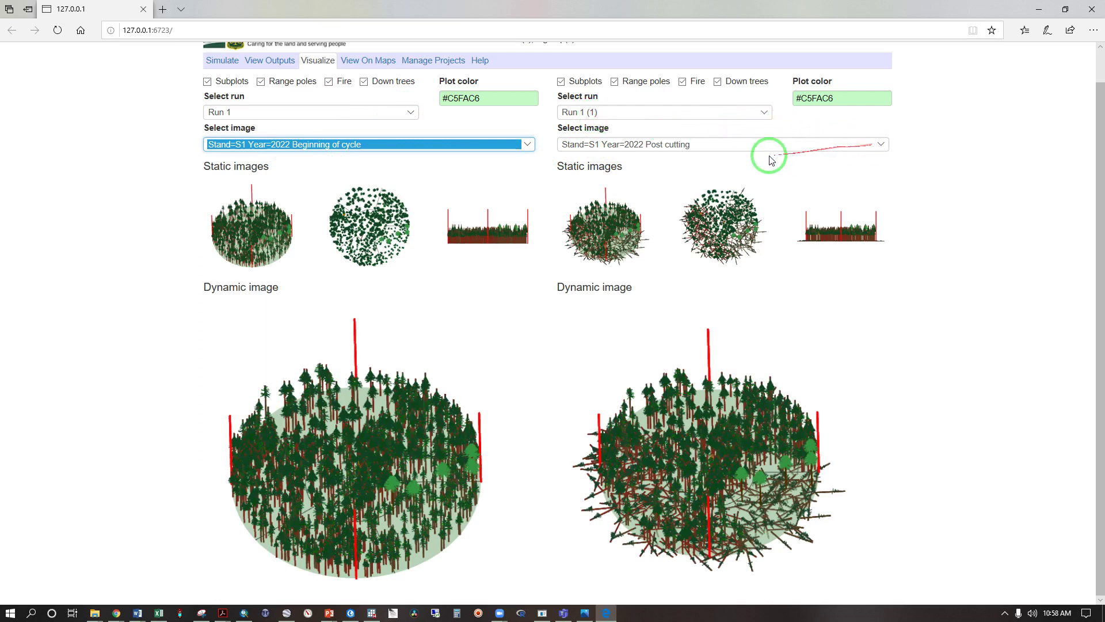
left_click(666, 147)
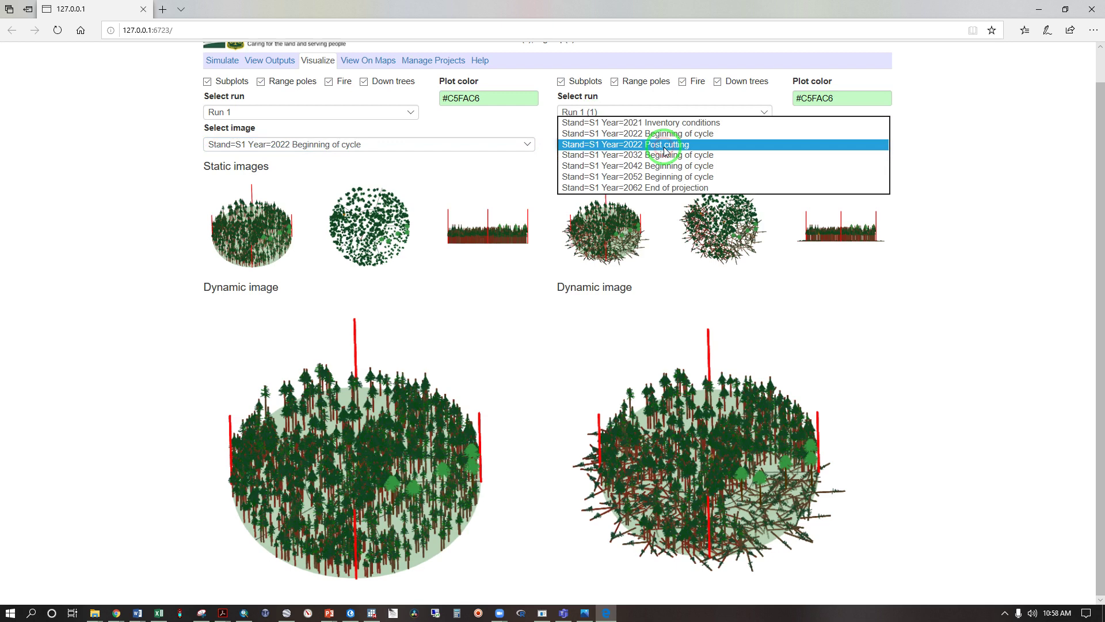
left_click(980, 173)
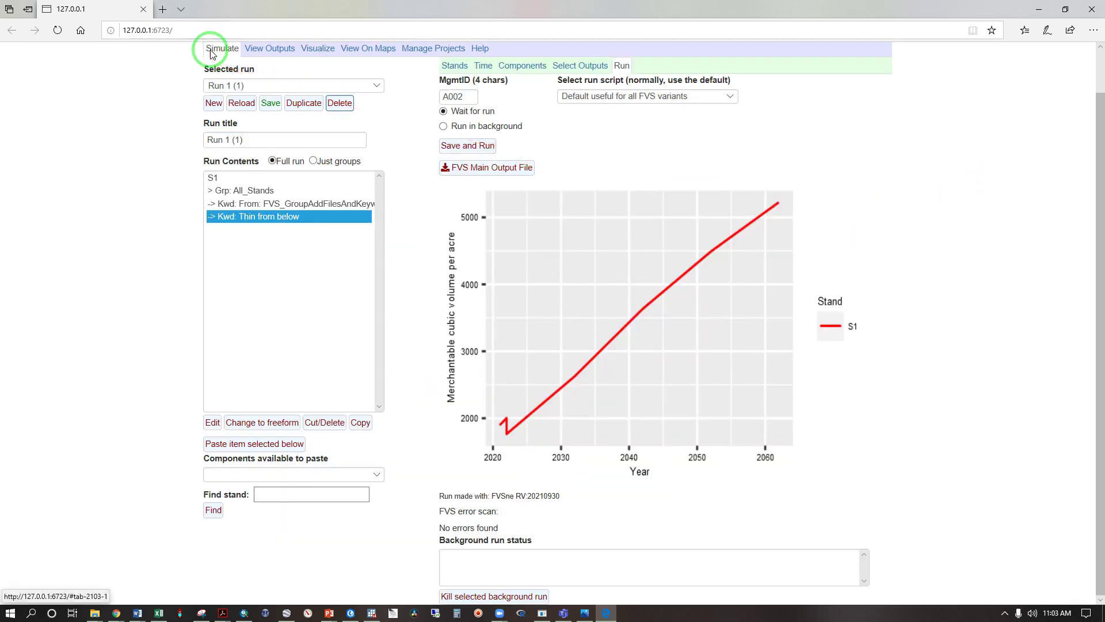
Download Run 1 (1)'s FVS main output file and open it in Notepad
left_click(495, 171)
left_click(593, 589)
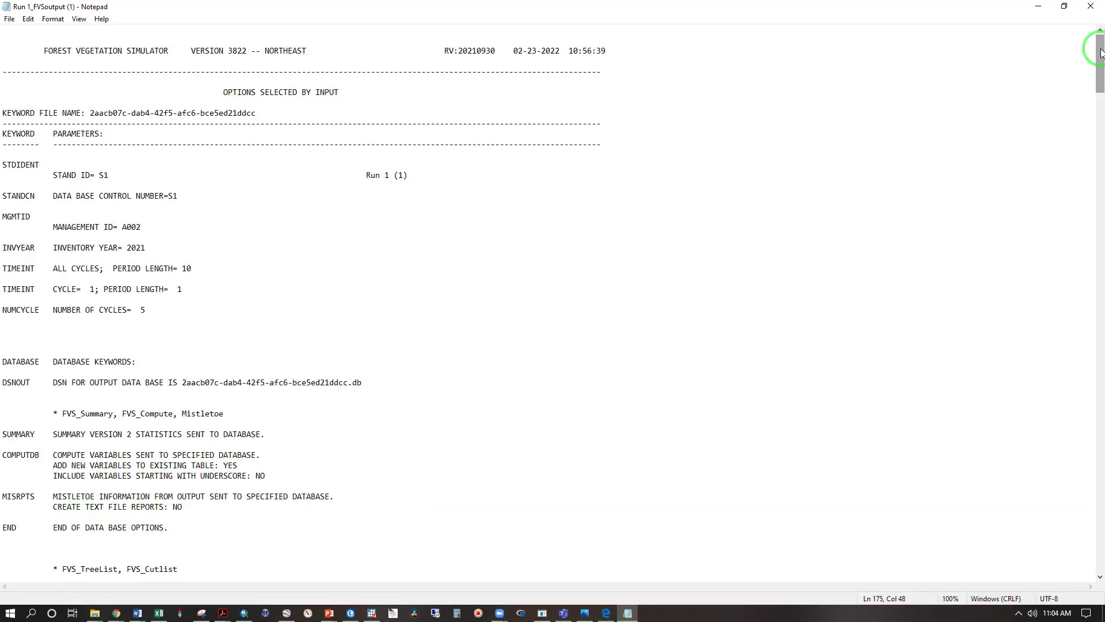
Scroll to the Summary Statistics table and mark the CCF and merchantable cubic-foot volume columns
left_click_drag(1101, 52, 1026, 515)
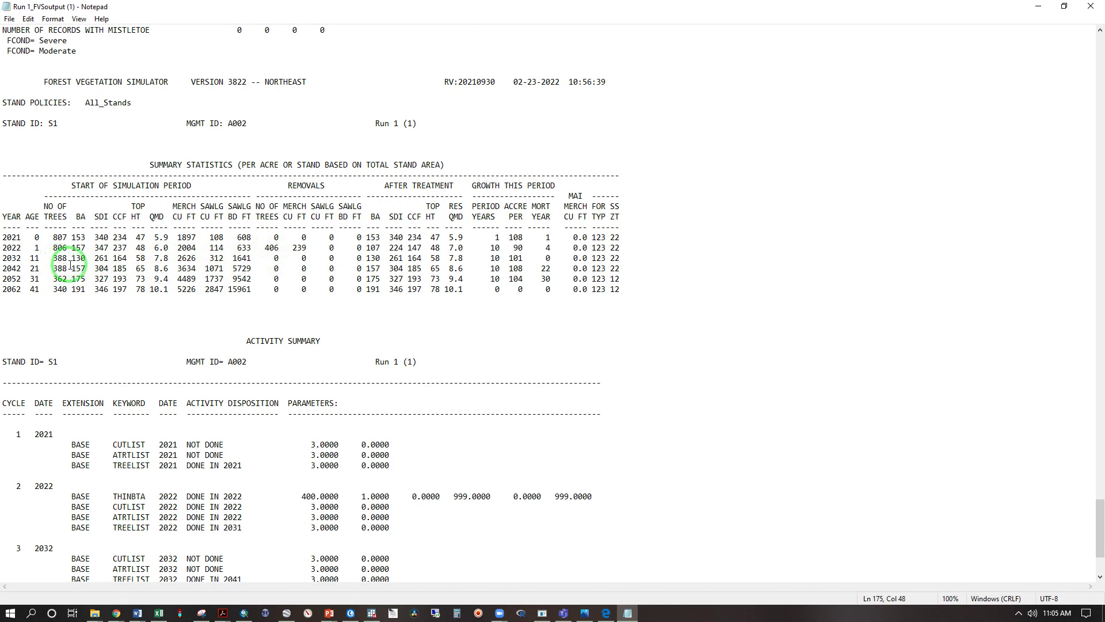
left_click_drag(148, 280, 120, 269)
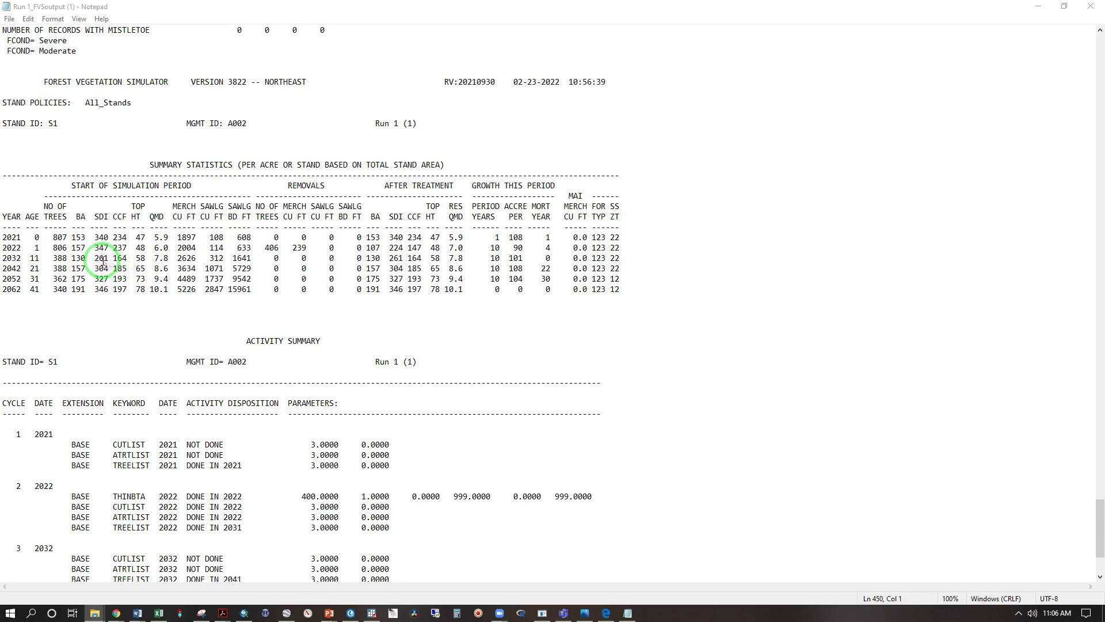
left_click_drag(122, 222, 130, 221)
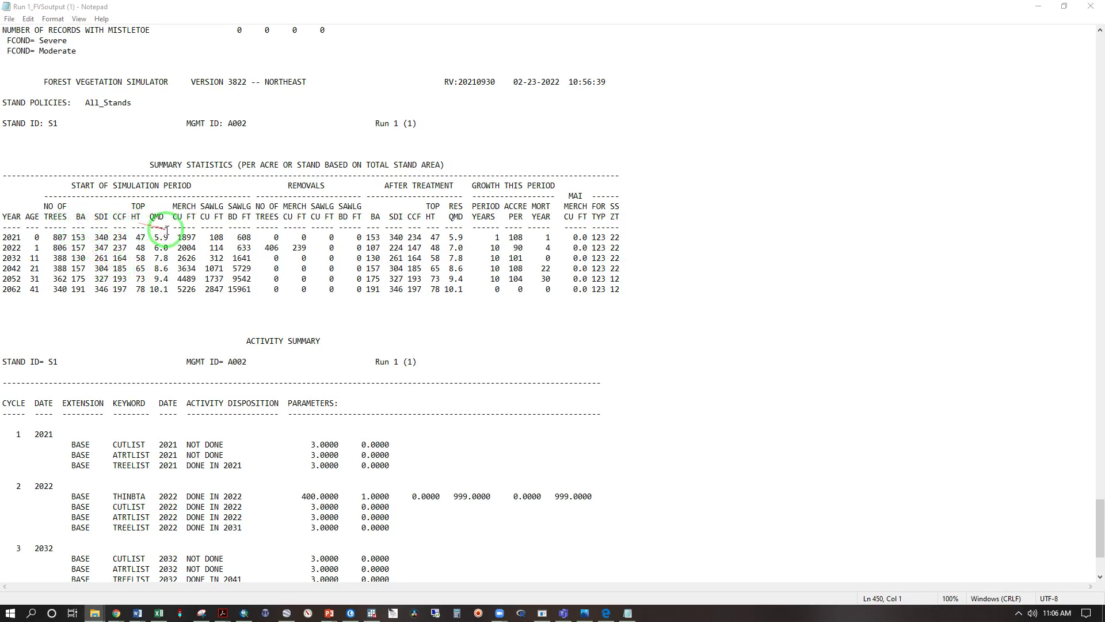
left_click_drag(172, 233, 184, 230)
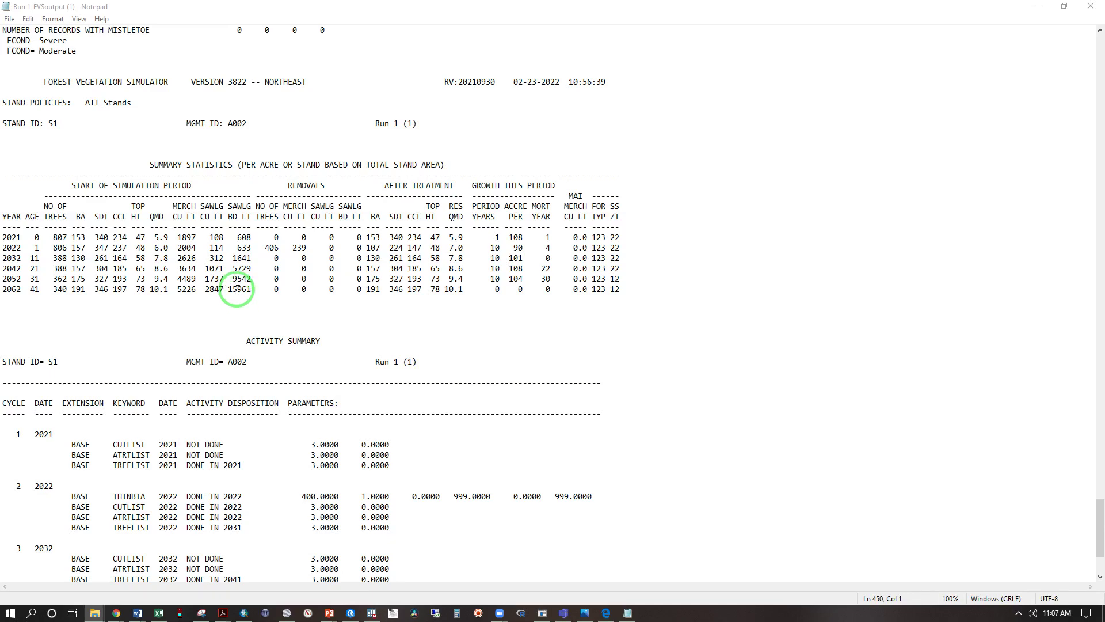
key("alt+Tab")
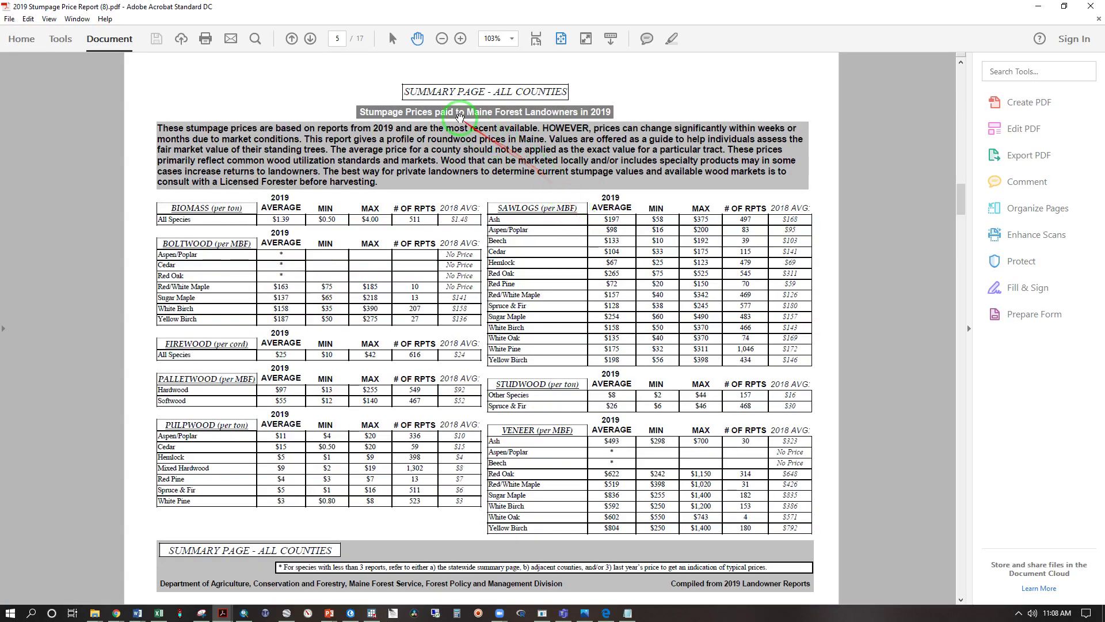